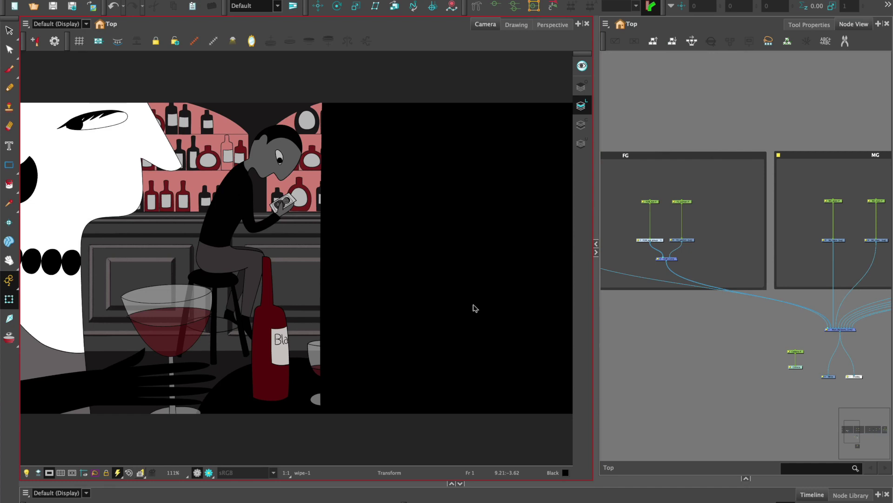
Orbit the scene in perspective, play it, and scrub the enlarged Timeline to about frame 70
left_click(553, 24)
scroll(444, 229, "down", 5)
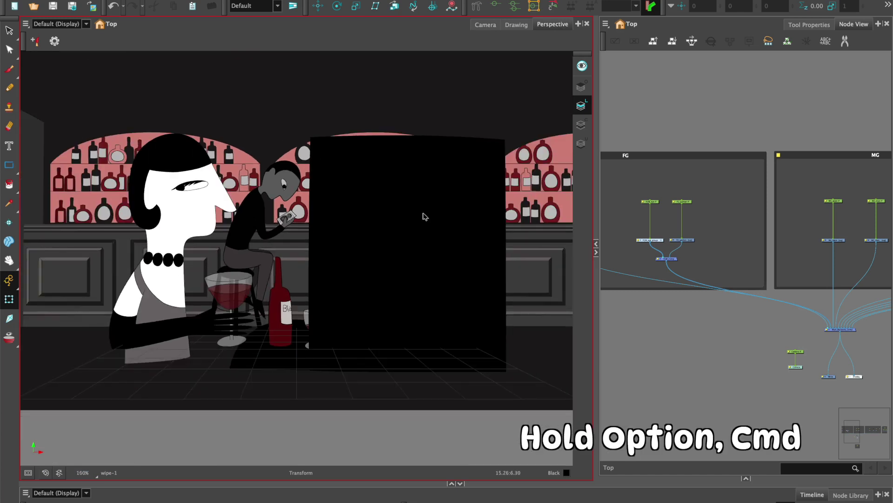
mouse_move(409, 209)
left_mouse_down("alt+super")
mouse_move(405, 219)
mouse_move(378, 217)
mouse_move(435, 216)
mouse_move(370, 223)
left_mouse_up("alt+super")
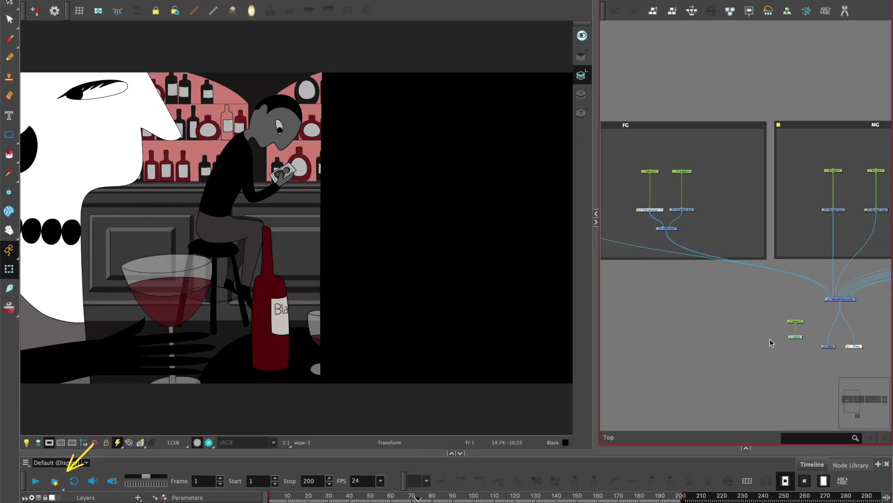
scroll(773, 340, "up", 2)
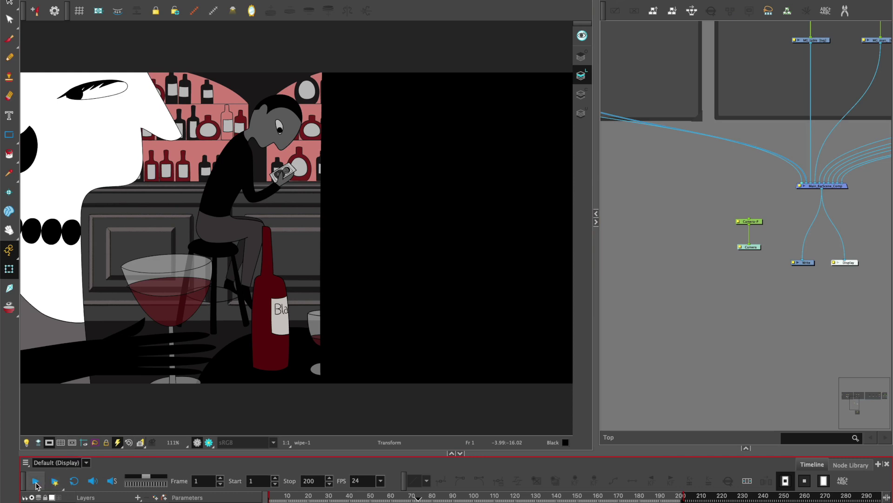
left_click(34, 483)
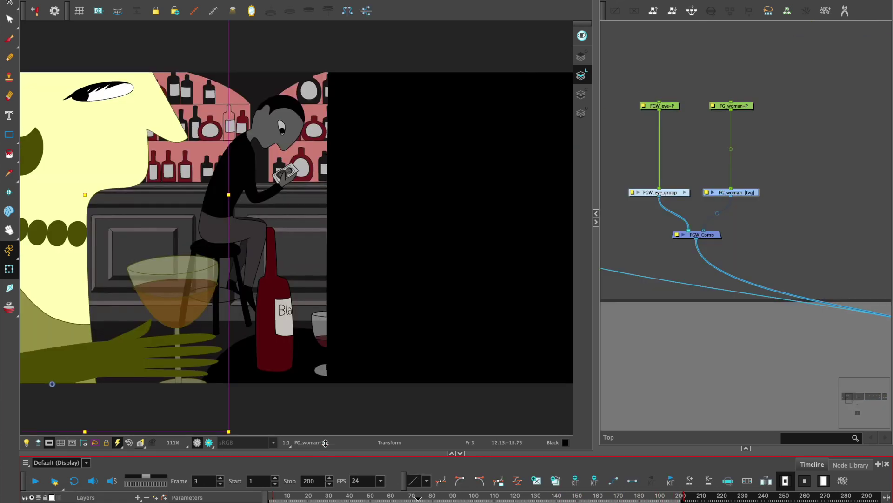
left_click_drag(324, 408, 324, 392)
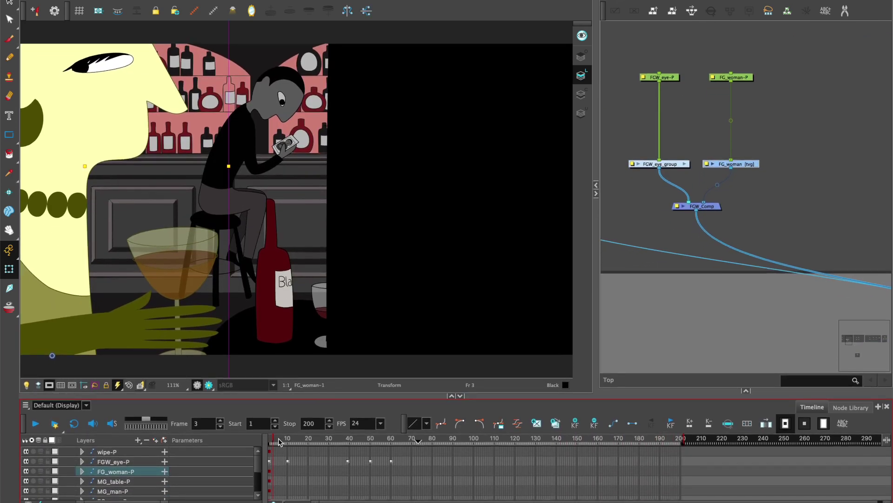
left_click_drag(274, 438, 348, 444)
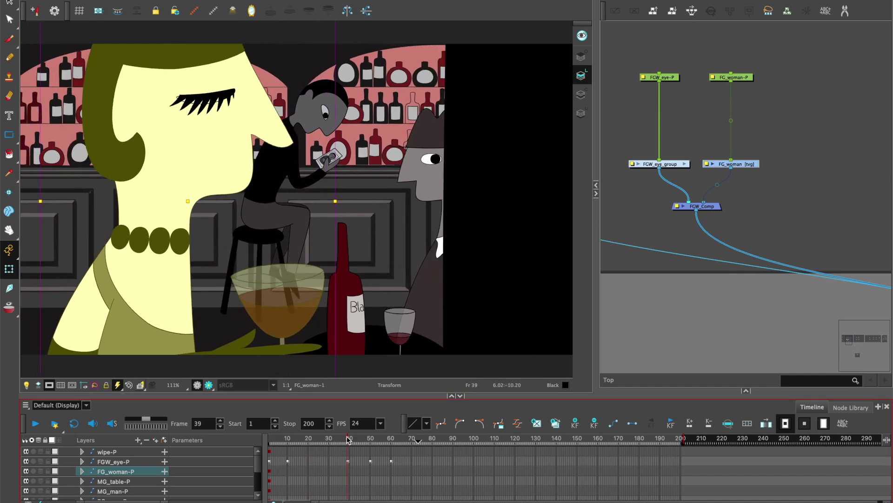
left_click_drag(347, 439, 413, 438)
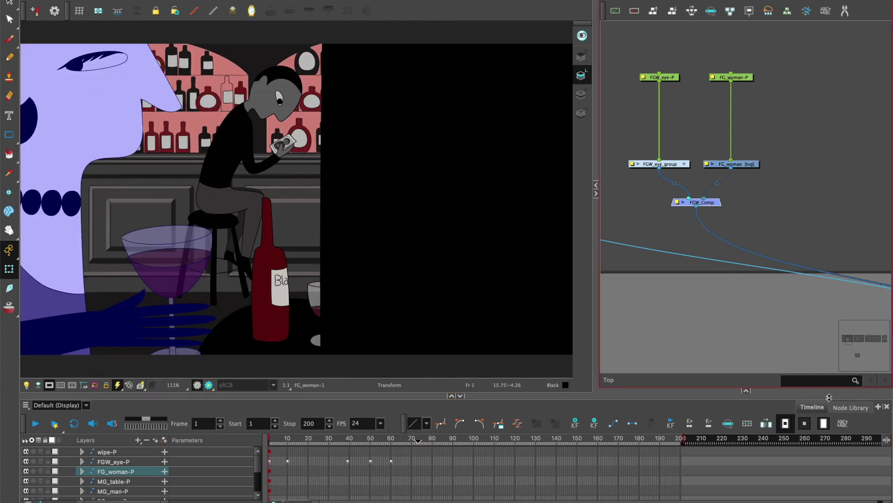
Search the Node Library for blur, then restore the Timeline and viewer layout
left_click(851, 407)
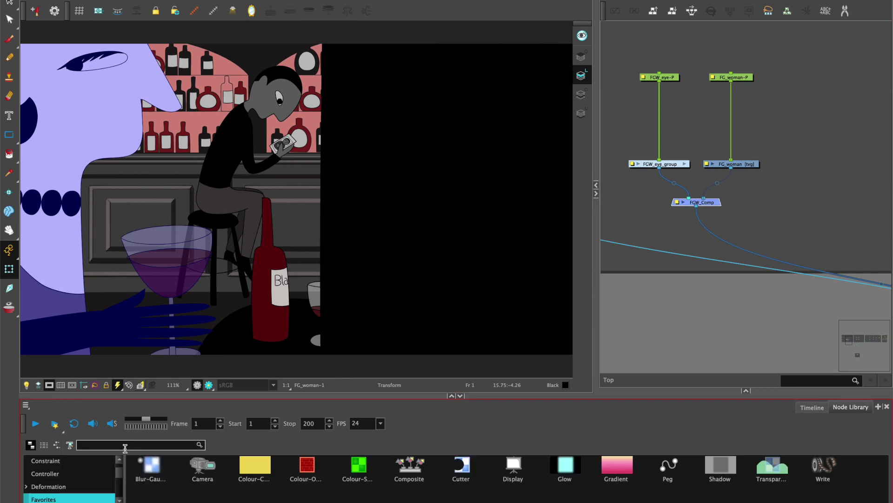
left_click(125, 446)
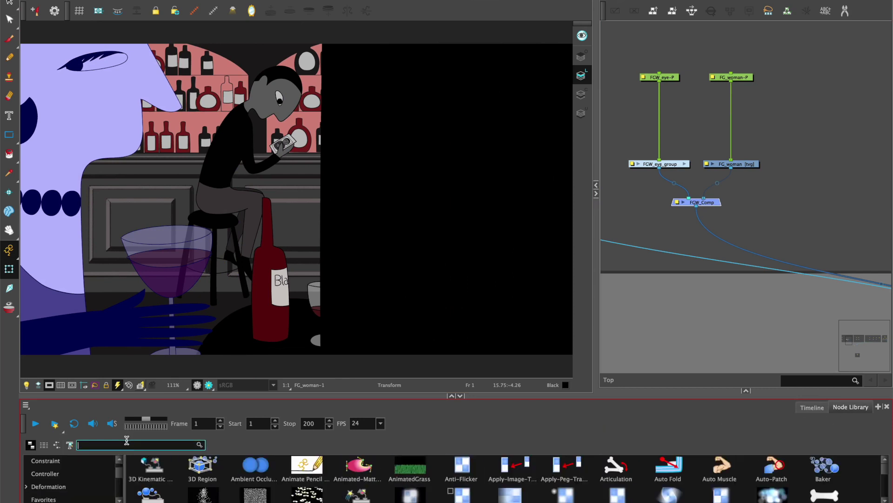
type("bl")
left_click_drag(429, 396, 429, 318)
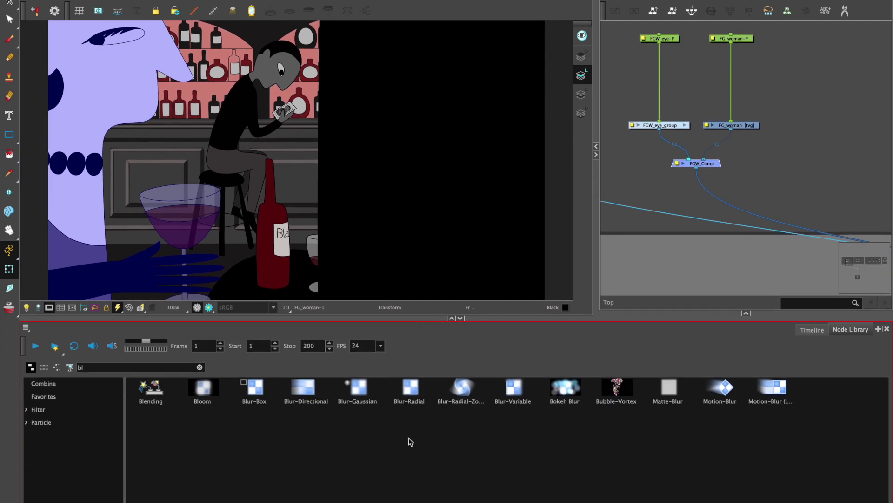
left_click(812, 329)
left_click_drag(566, 318, 566, 363)
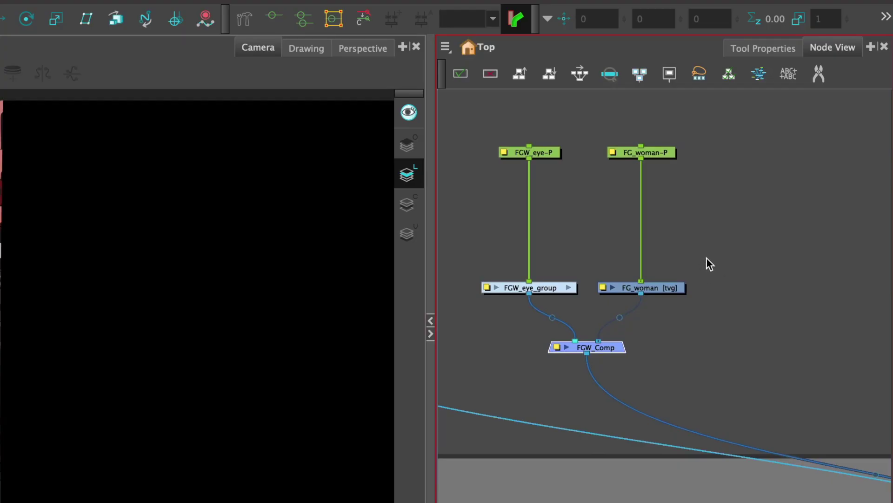
Add a Blur-Radial node connected under FGW_Comp and bring it into view
key("Tab")
type("blu")
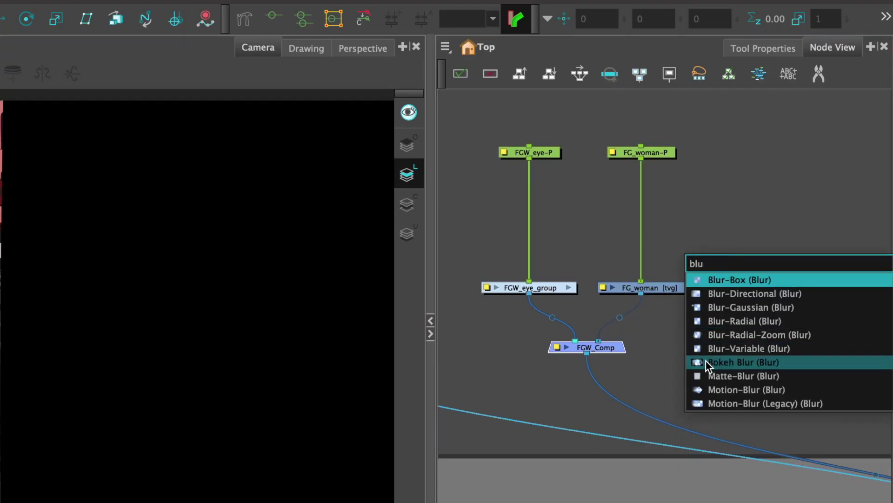
left_click(731, 321)
left_click_drag(620, 379, 609, 396)
scroll(635, 389, "up", 2)
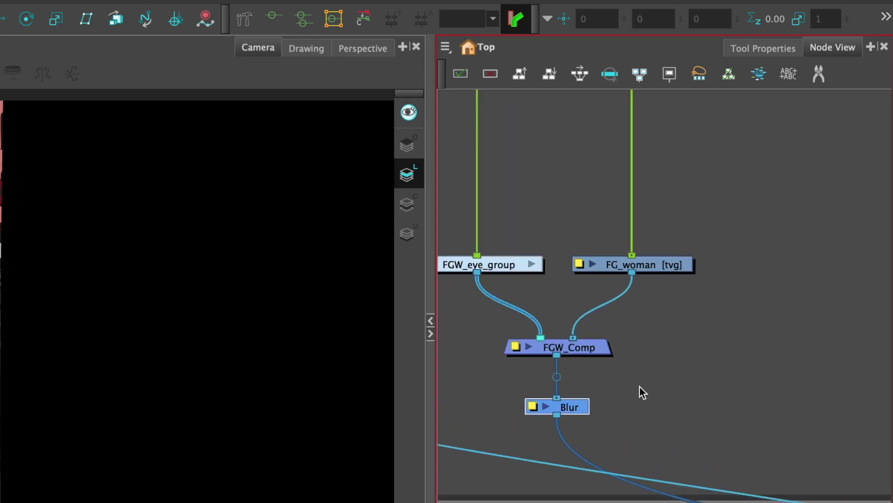
scroll(642, 388, "up", 1)
left_click_drag(648, 345, 742, 303)
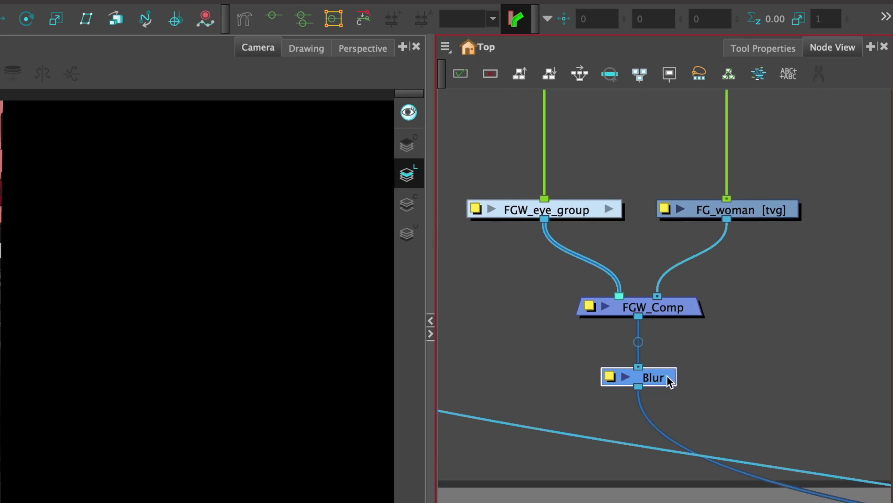
Inspect the Blur node's properties, then close the window
left_click(609, 377)
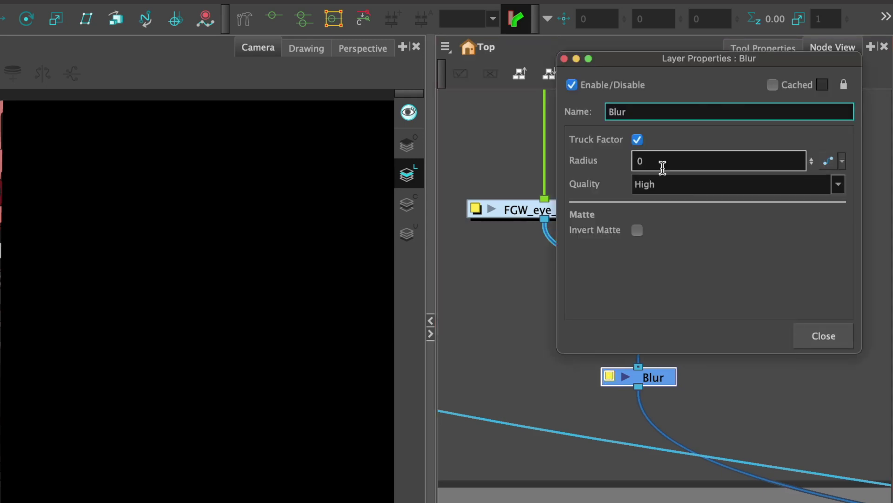
mouse_move(800, 62)
left_mouse_down()
mouse_move(669, 98)
mouse_move(507, 203)
left_mouse_up()
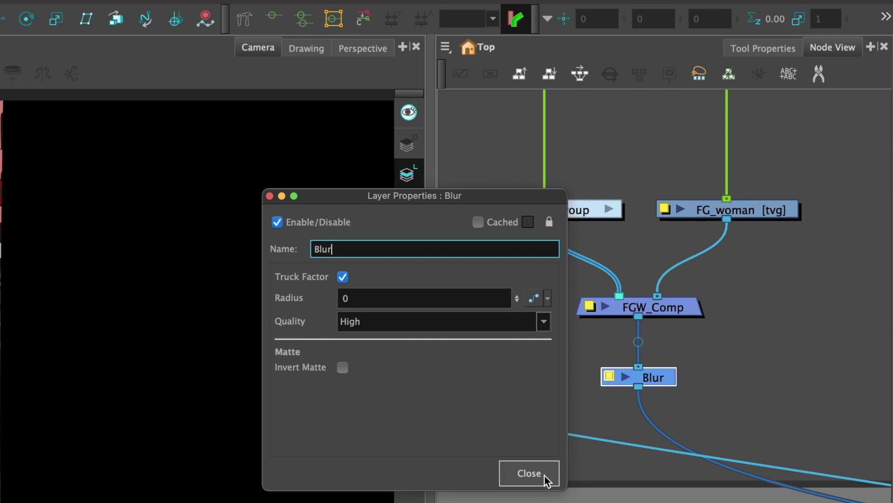
left_click(549, 474)
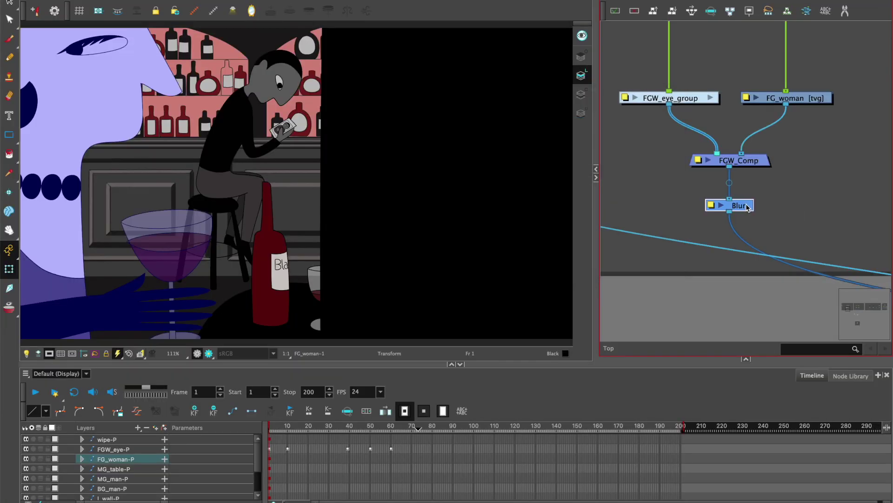
Key the Blur Radius at 0 on frame 32, then move to frame 130
left_click(789, 437)
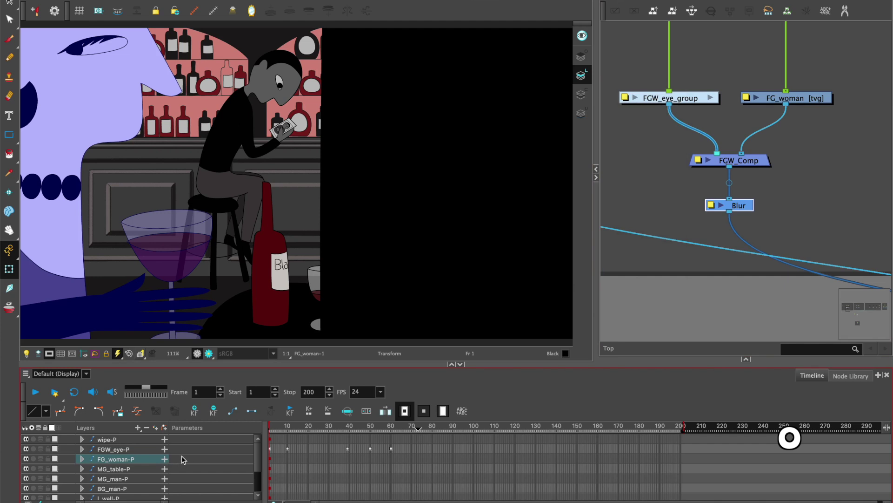
left_click_drag(239, 364, 249, 272)
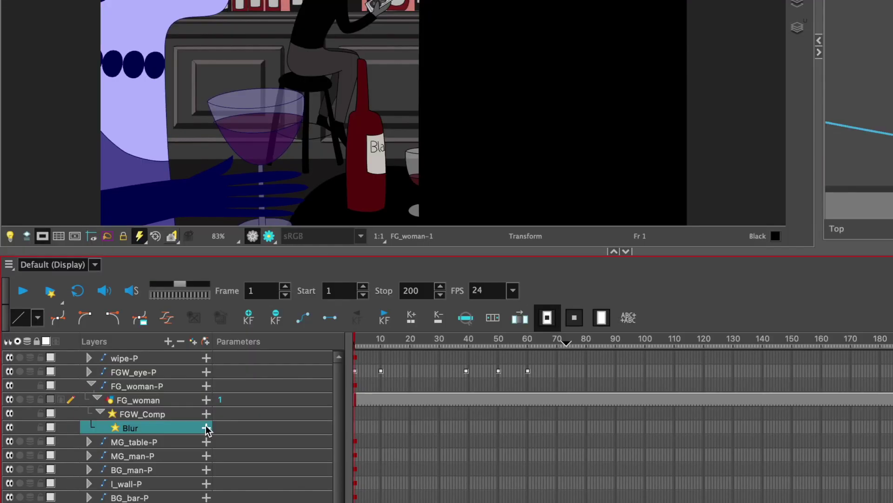
left_click(165, 395)
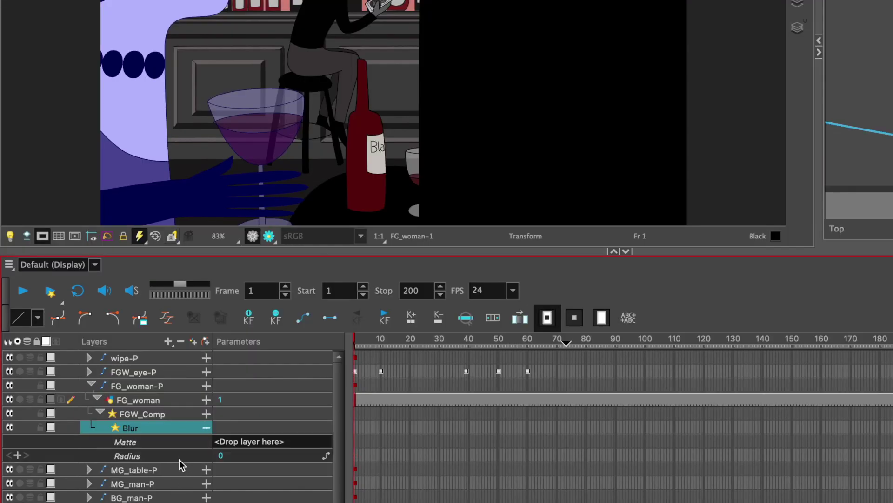
left_click_drag(354, 341, 446, 342)
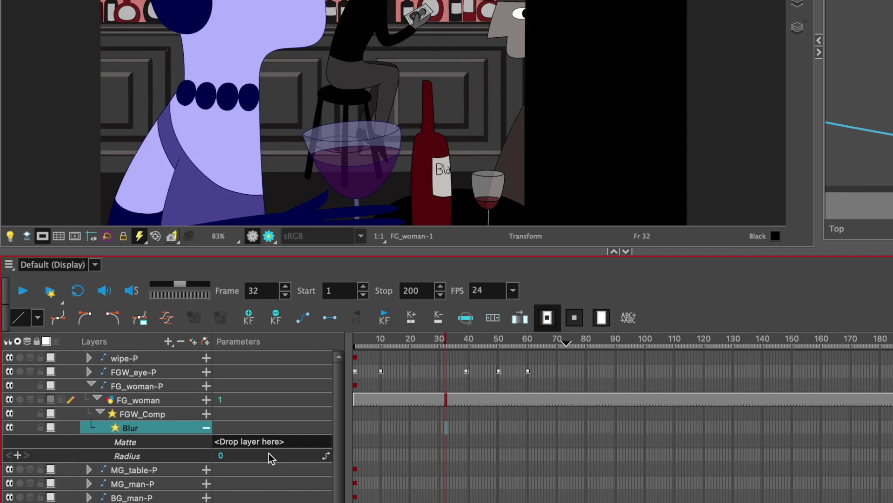
left_click(19, 455)
left_click_drag(449, 344, 735, 344)
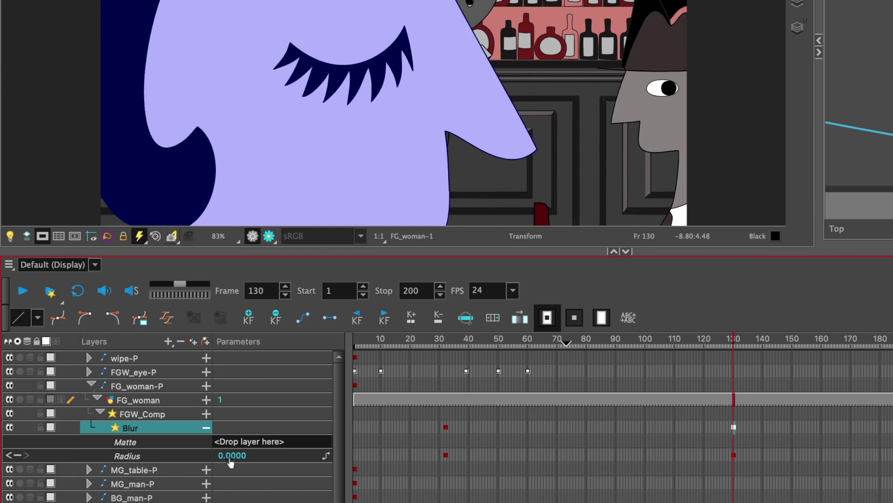
Set the Blur Radius to 5 at frame 130 and render a preview
left_click(236, 457)
type("5")
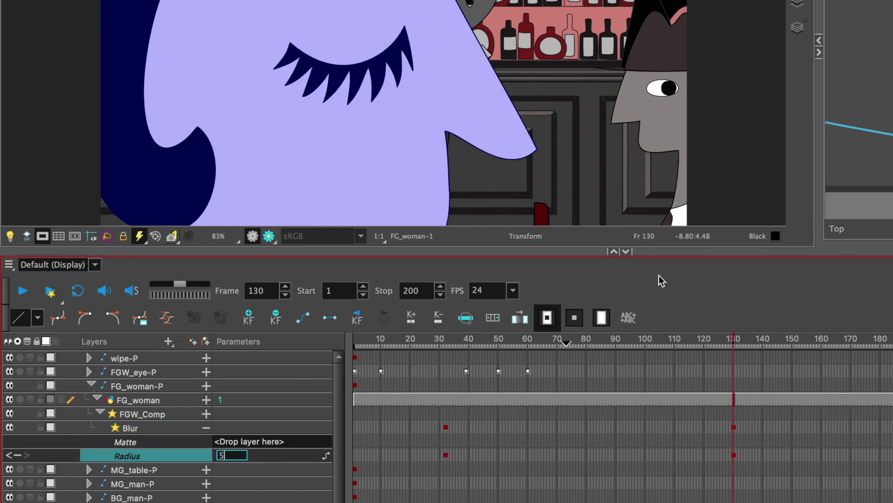
key("Return")
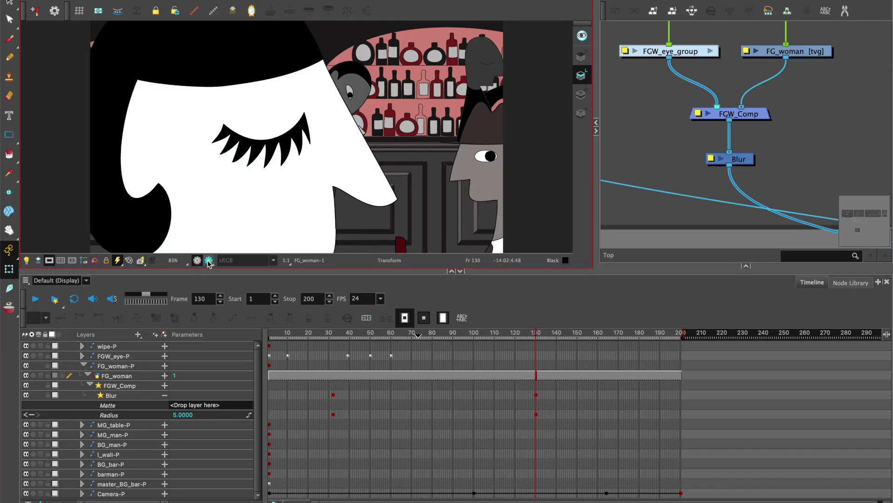
left_click(208, 260)
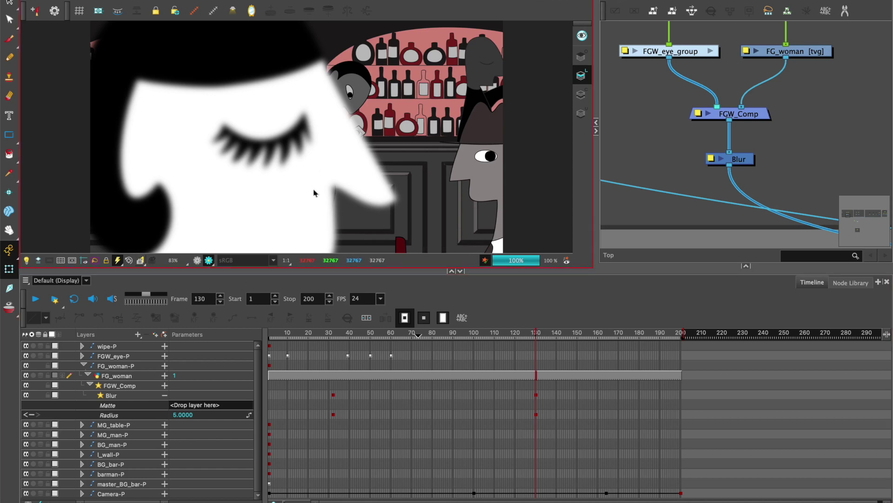
Make the radius grow gradually between keyframes and re-render the preview
left_click(433, 395)
left_click_drag(23, 318, 406, 298)
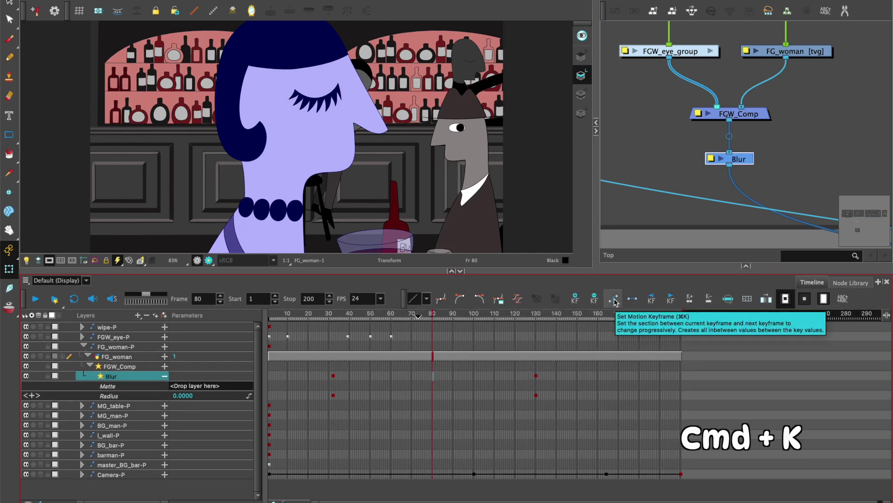
left_click(615, 301)
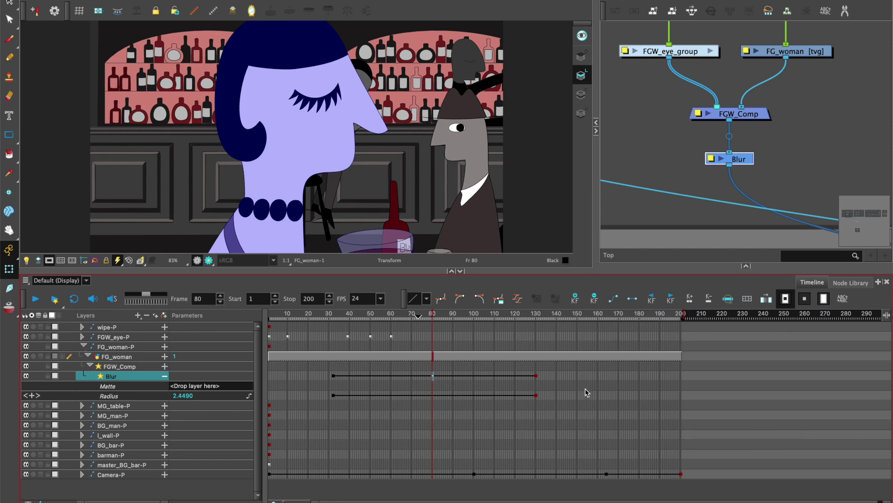
left_click(197, 260)
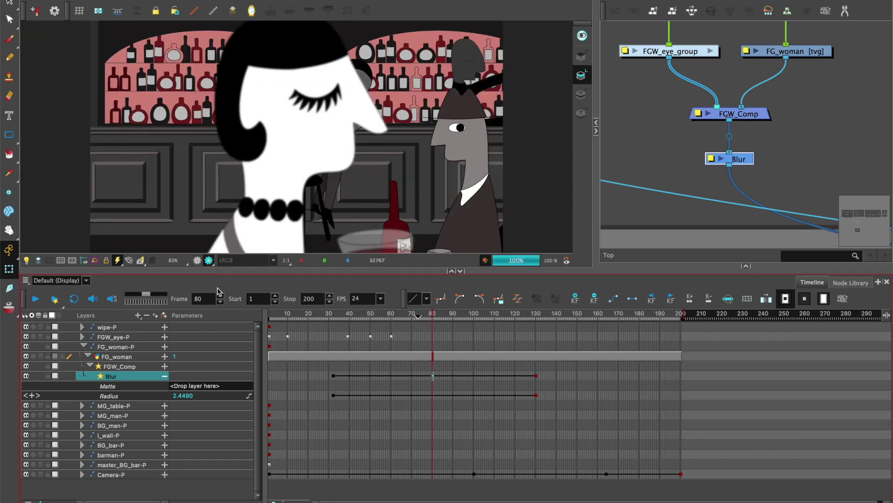
Check the blur at frames 53, 104 and 129, then play back with re-rendered frames
left_click(376, 316)
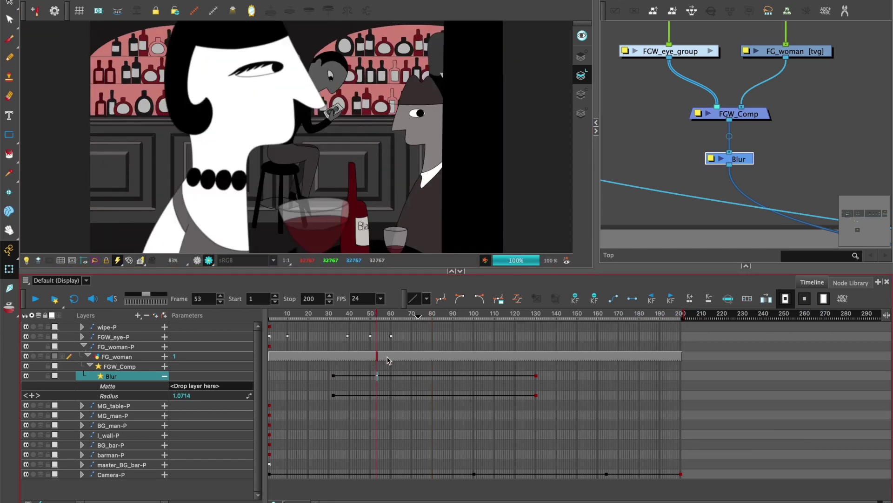
left_click(482, 315)
left_click(533, 315)
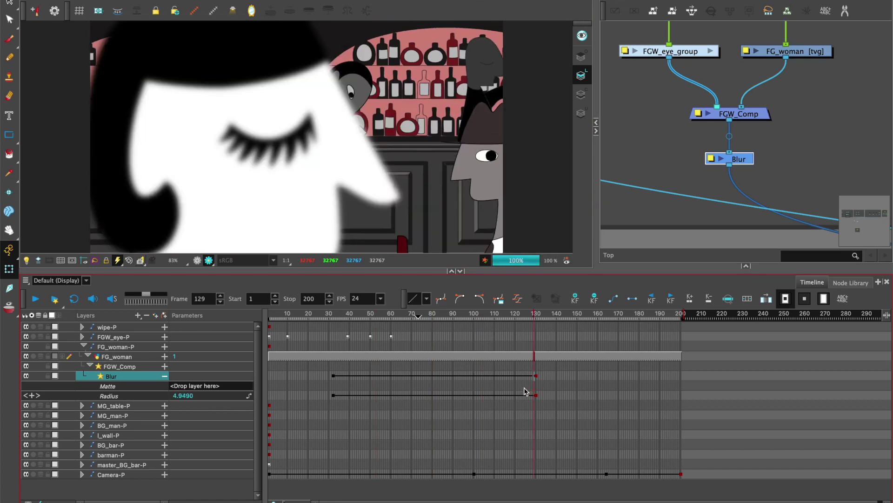
left_click(55, 301)
left_click(238, 65)
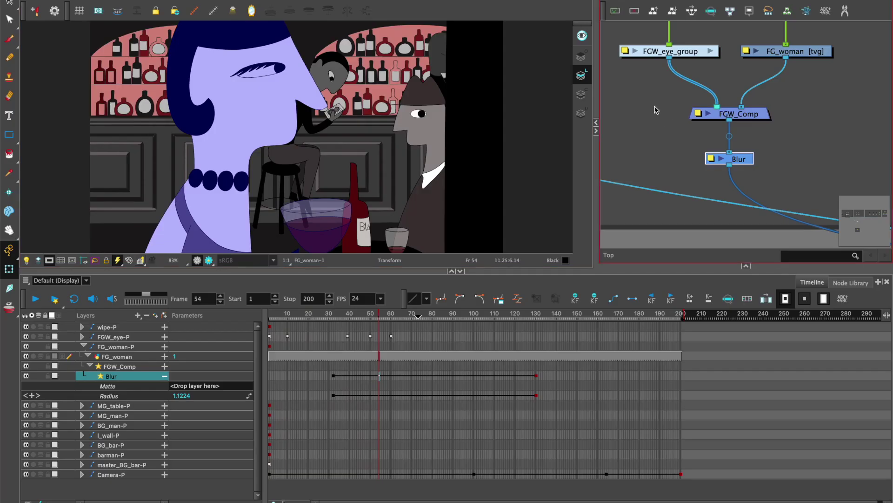
Add a Composite fed by MG_table and MG_man, and link it into Main_BarScene_Comp
mouse_move(654, 102)
left_mouse_down()
mouse_move(824, 170)
mouse_move(771, 63)
left_mouse_up()
mouse_move(712, 75)
left_mouse_down()
mouse_move(692, 97)
mouse_move(641, 82)
left_mouse_up()
left_click(761, 202)
left_click_drag(791, 119, 595, 119)
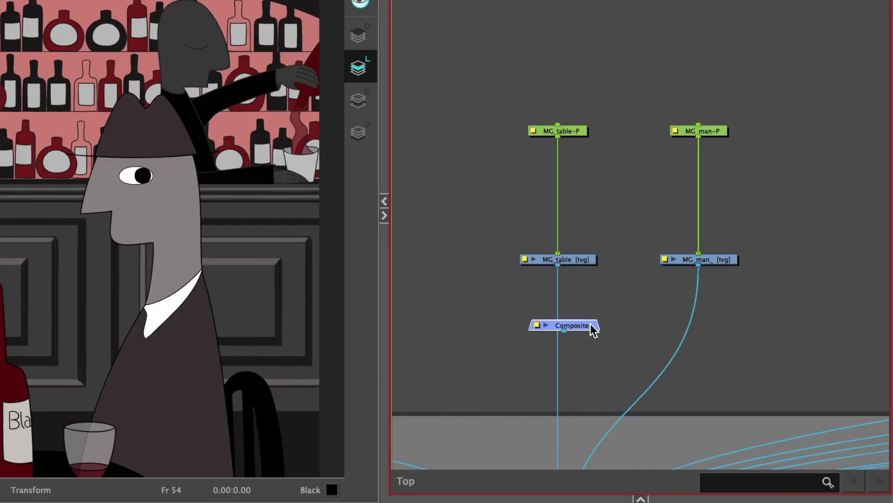
left_click_drag(718, 228, 754, 235)
left_click_drag(698, 190, 703, 217)
left_click_drag(567, 309, 617, 334)
mouse_move(698, 294)
left_mouse_down()
mouse_move(647, 334)
mouse_move(656, 323)
left_mouse_up()
scroll(632, 342, "down", 3)
mouse_move(638, 291)
left_mouse_down()
mouse_move(596, 380)
mouse_move(592, 425)
left_mouse_up()
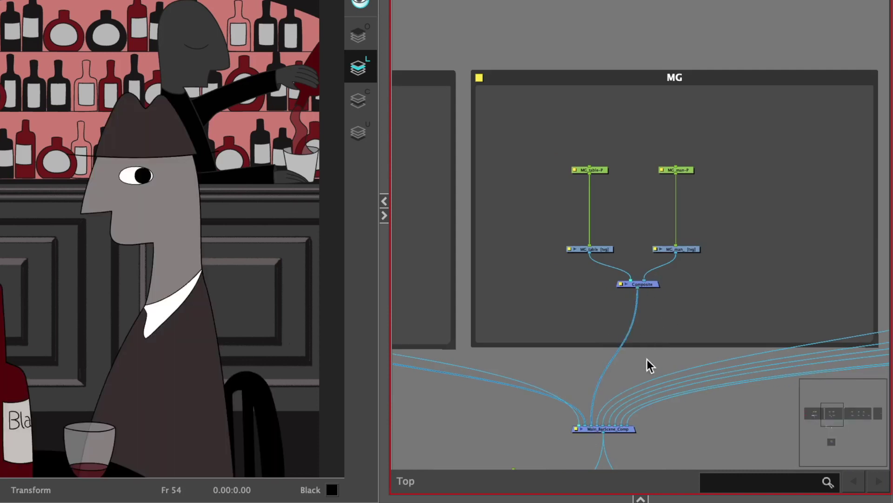
scroll(660, 321, "up", 2)
scroll(673, 237, "up", 2)
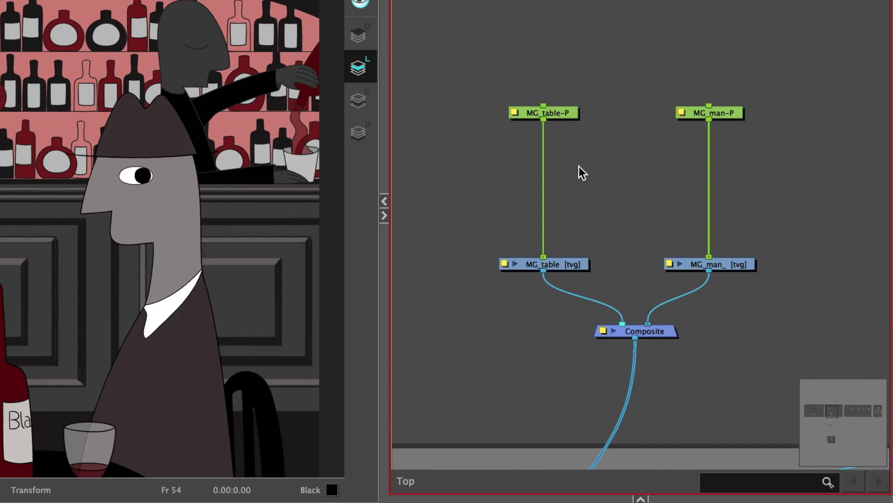
Move the midground drawing nodes and the Composite up, leaving the Composite selected
left_click_drag(479, 241, 751, 303)
left_click_drag(751, 269, 747, 226)
left_click_drag(672, 341, 674, 314)
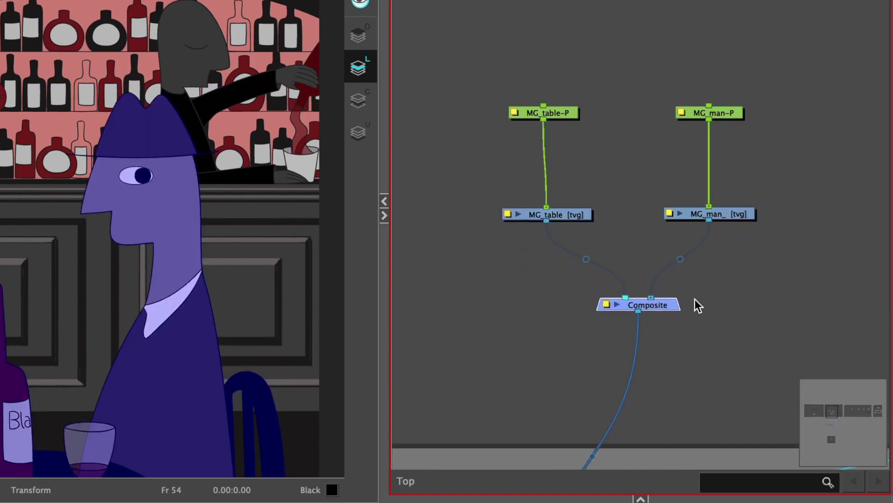
left_click(714, 299)
left_click(674, 306)
key("Tab")
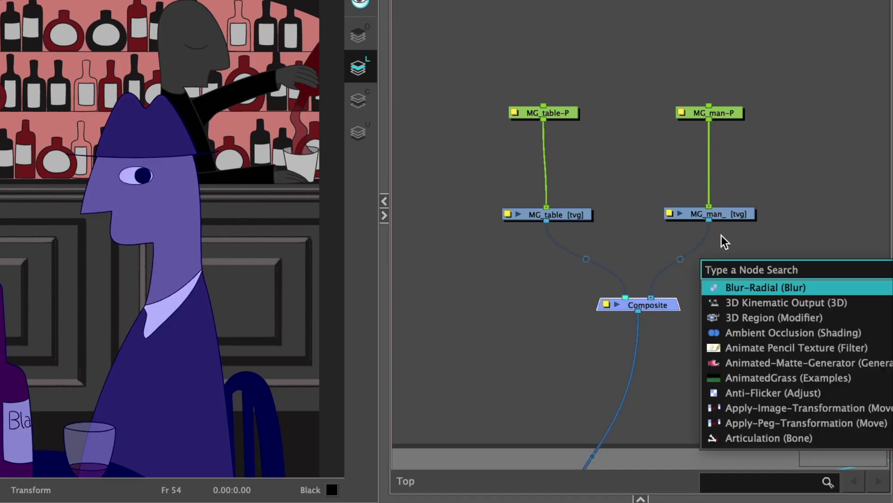
type("blu")
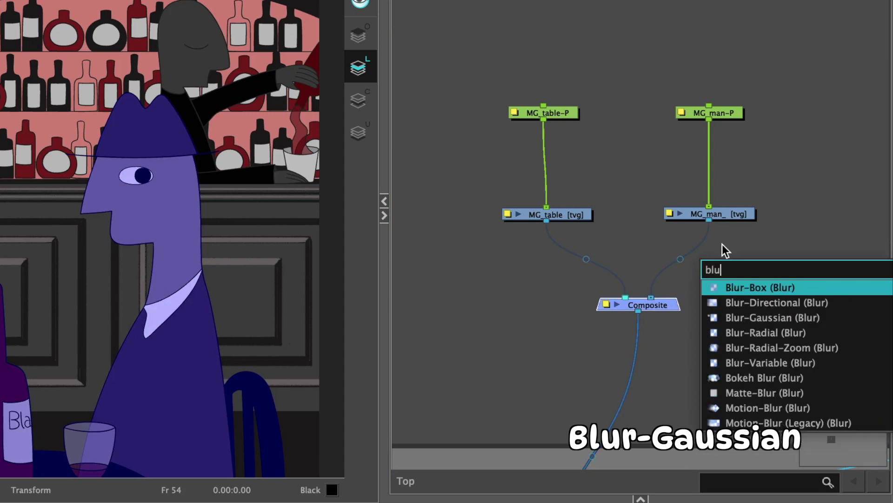
Insert a Blur-Gaussian node directly below the midground Composite
left_click(756, 318)
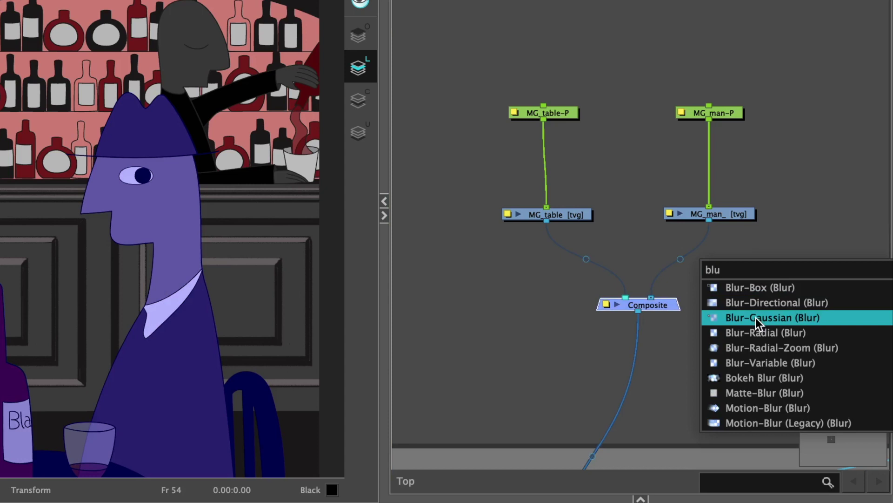
left_click(756, 318)
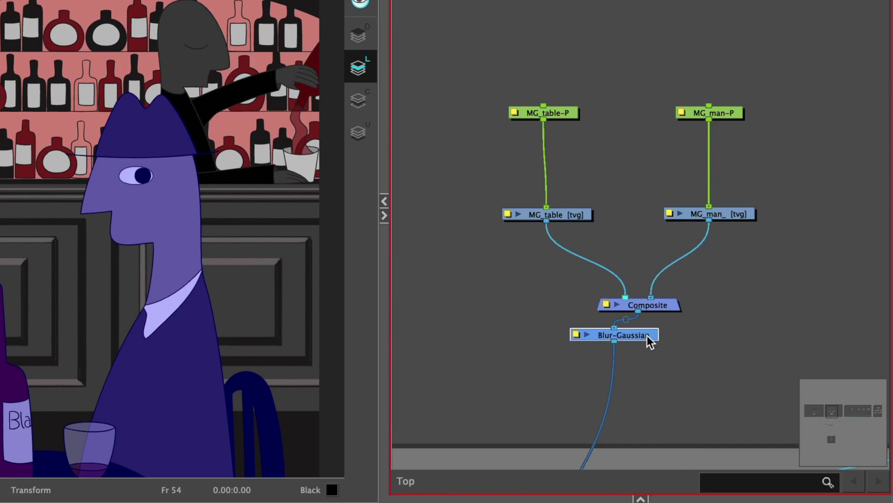
left_click_drag(649, 338, 679, 361)
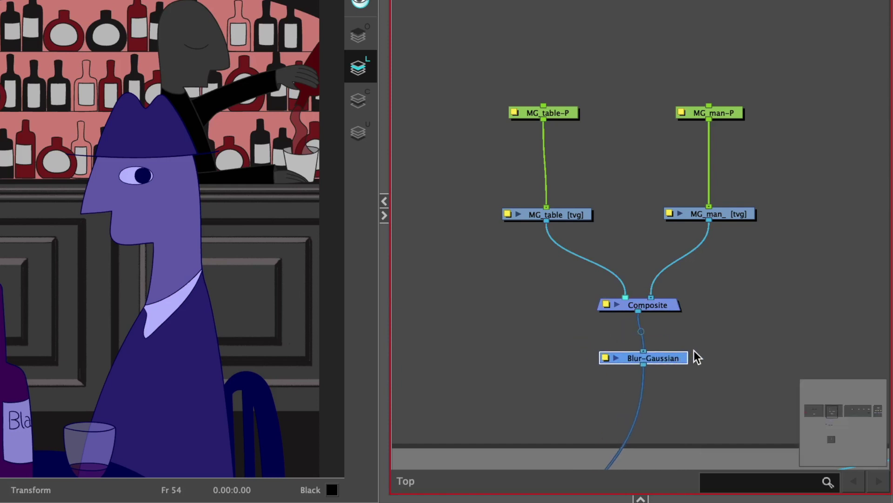
scroll(696, 358, "down", 1)
scroll(718, 355, "down", 2)
scroll(726, 291, "down", 2)
scroll(684, 299, "up", 1)
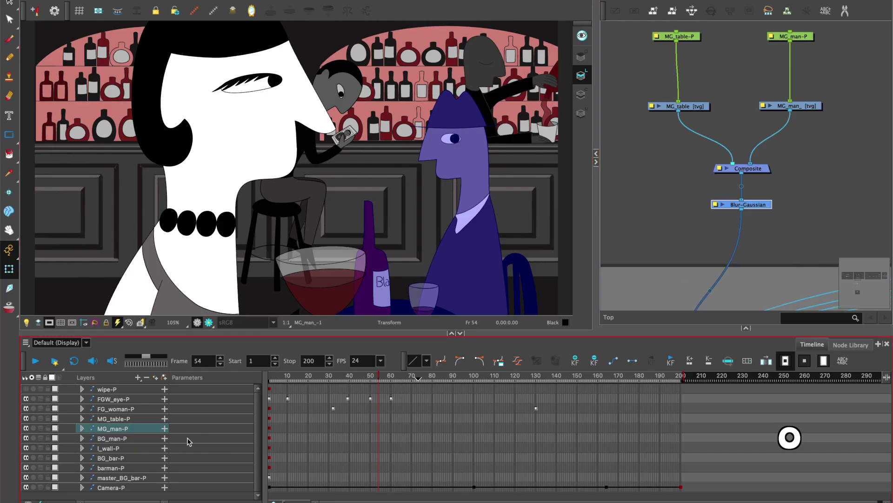
Key the Gaussian Blurriness at 3 on frame 1 and 0 on frame 130
left_click(165, 436)
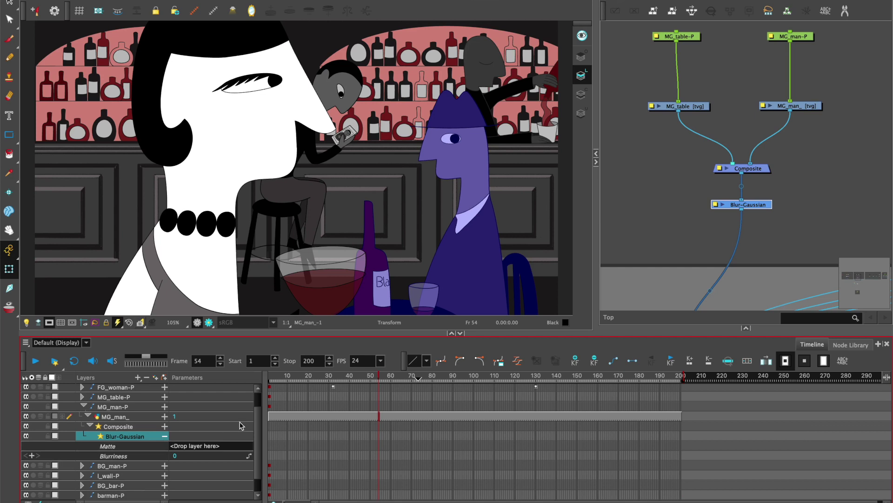
scroll(257, 427, "down", 2)
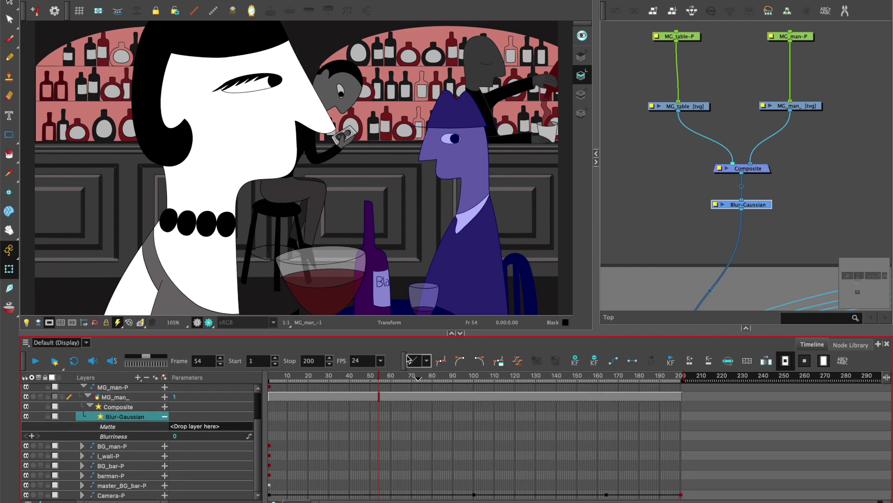
left_click(272, 376)
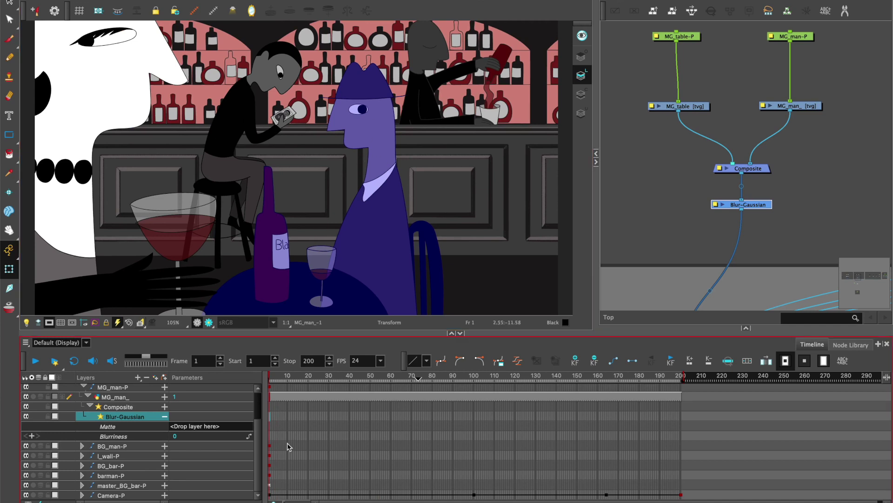
left_click(176, 436)
type("3")
key("Return")
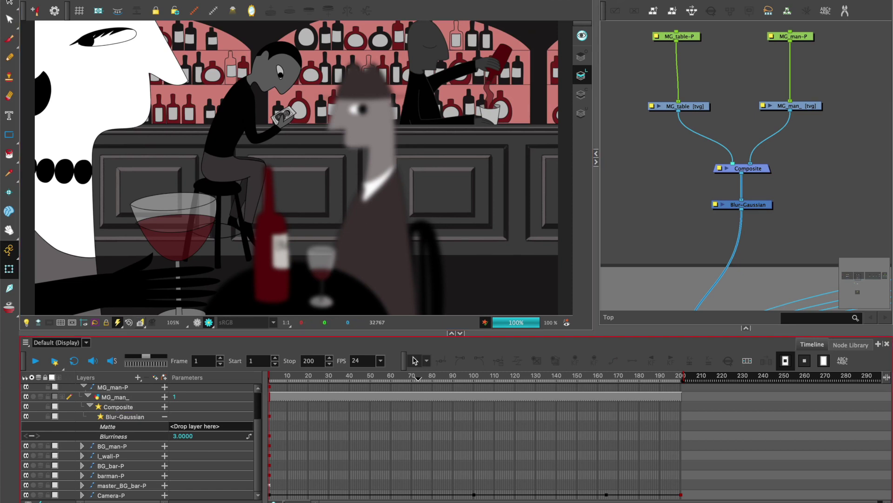
left_click(536, 377)
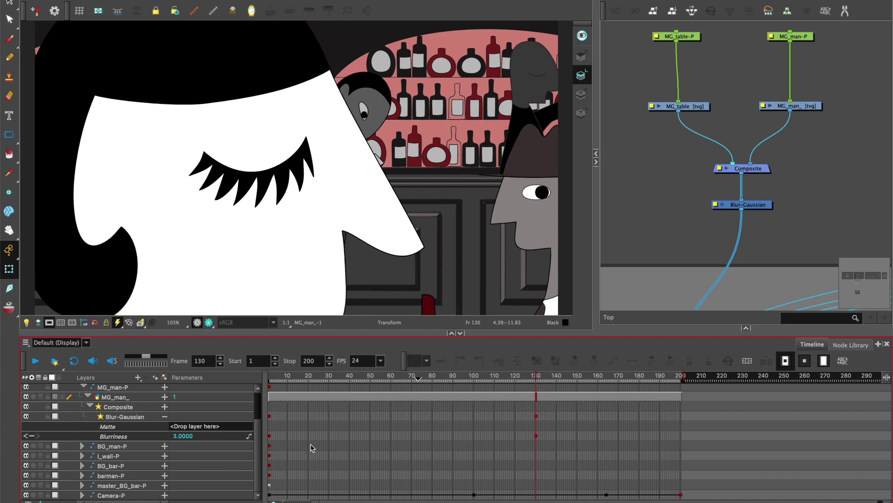
left_click(182, 436)
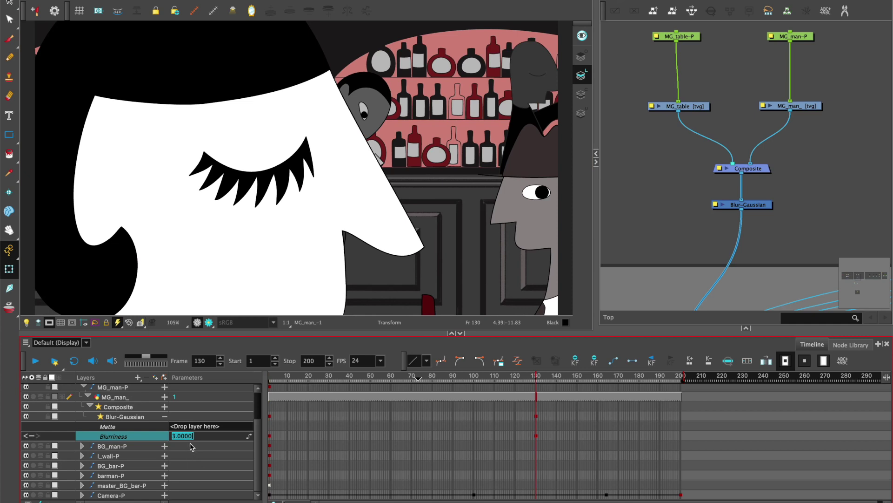
type("0")
key("Return")
Key Blurriness 3 at frame 165 and render a preview
left_click(607, 379)
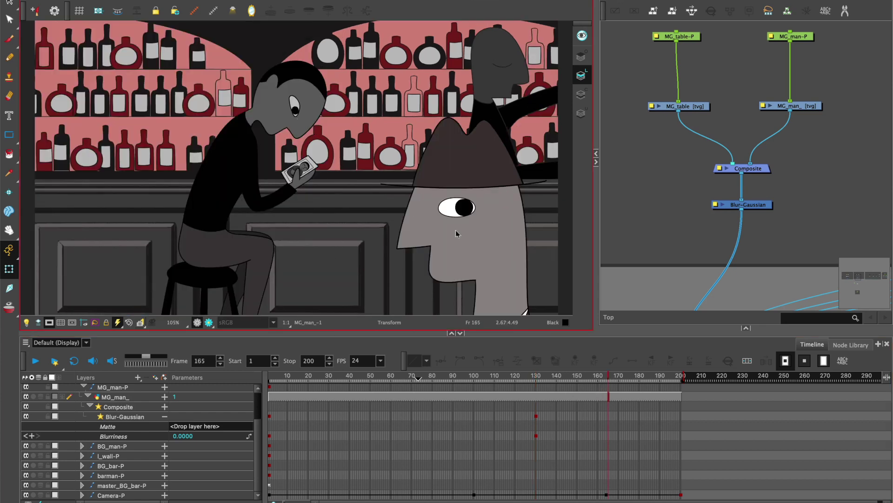
left_click(187, 437)
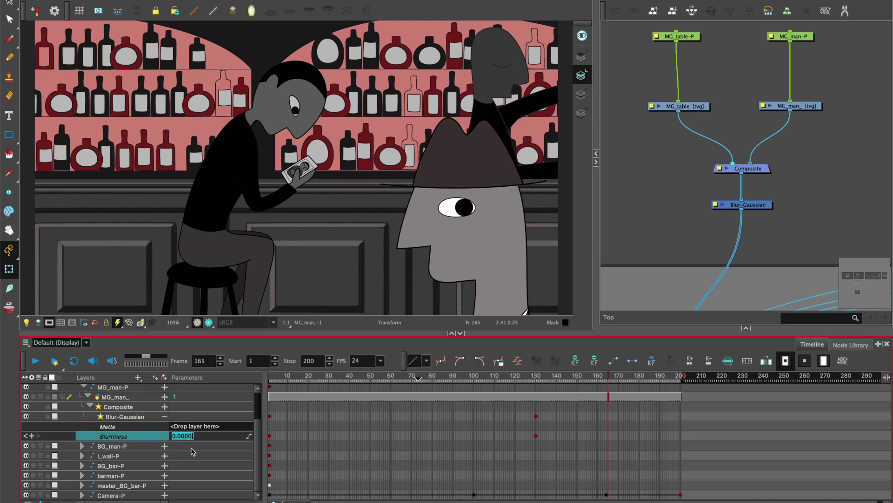
type("3")
left_click(643, 285)
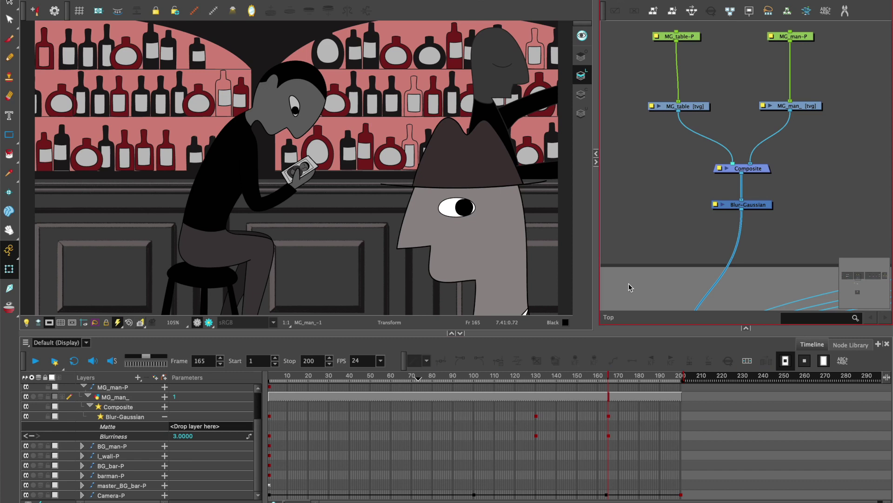
key("shift+r")
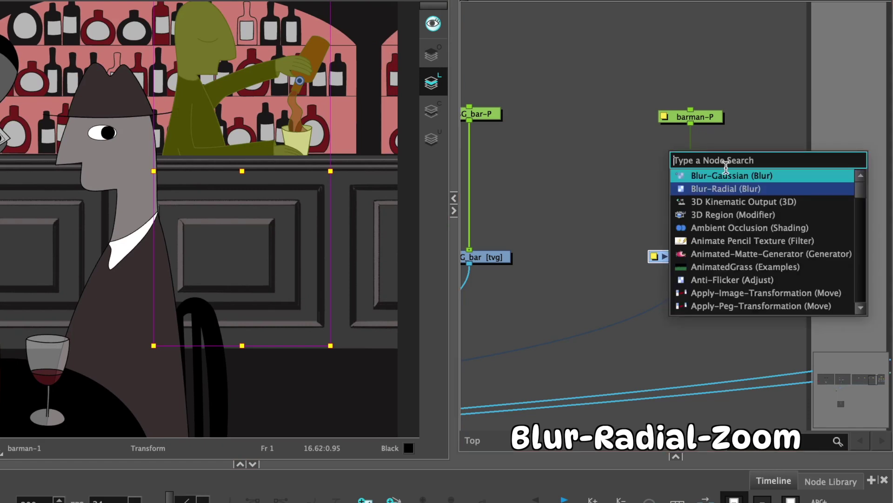
type("bl")
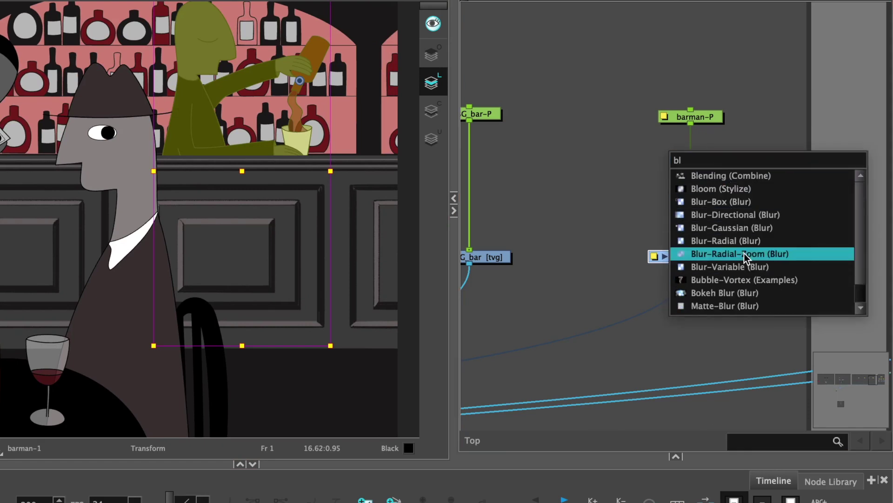
Connect a Blur-Radial-Zoom node under barman [tvg] and move its centre onto his shoulder
left_click(744, 254)
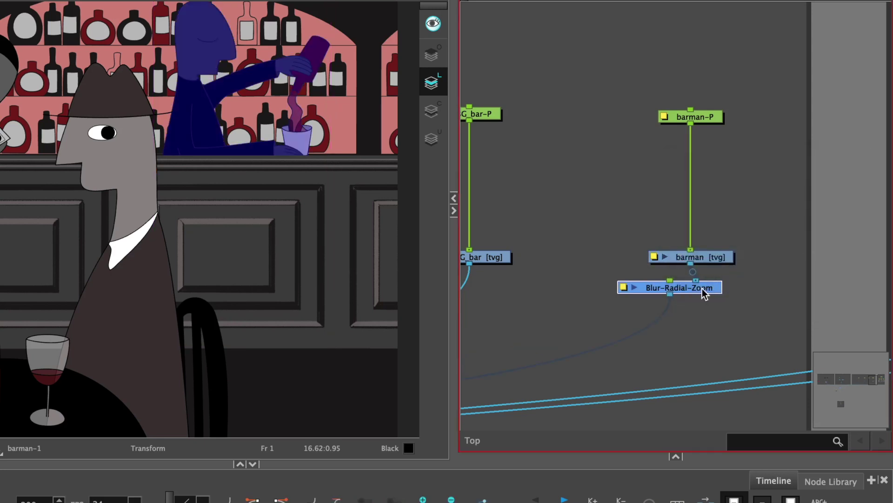
left_click_drag(703, 293, 705, 313)
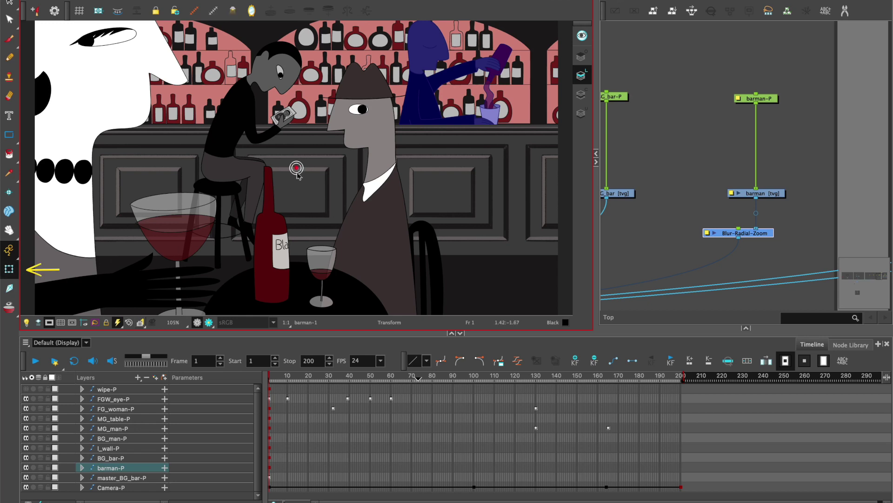
mouse_move(296, 168)
left_mouse_down()
mouse_move(421, 89)
mouse_move(418, 75)
left_mouse_up()
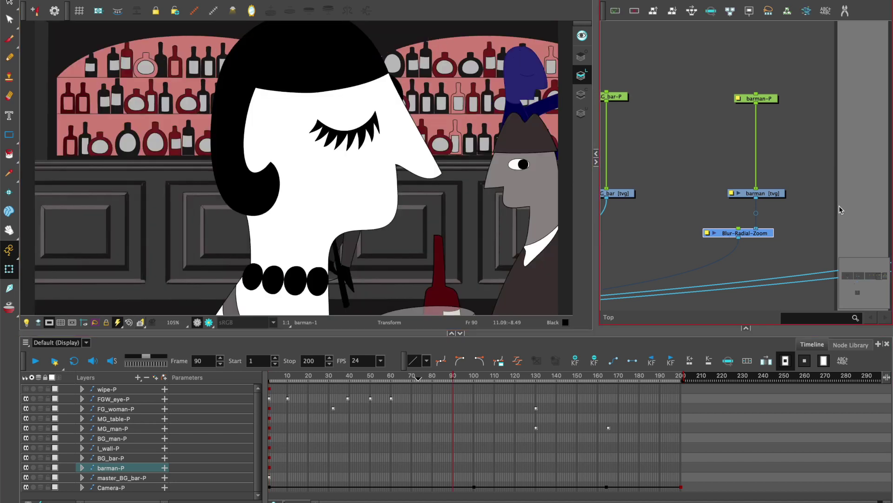
Open the Blur-Radial-Zoom properties, move the window aside, and key all settings at frame 90
left_click(768, 234)
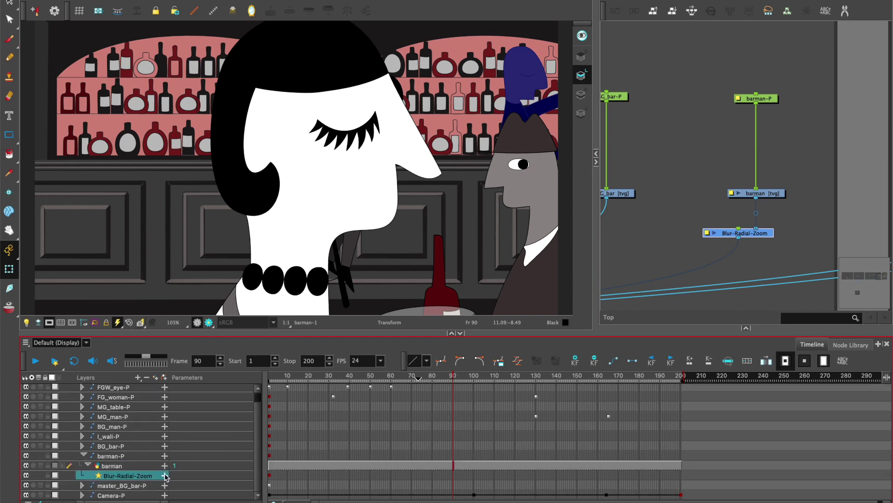
left_click(165, 476)
left_click_drag(259, 420, 252, 458)
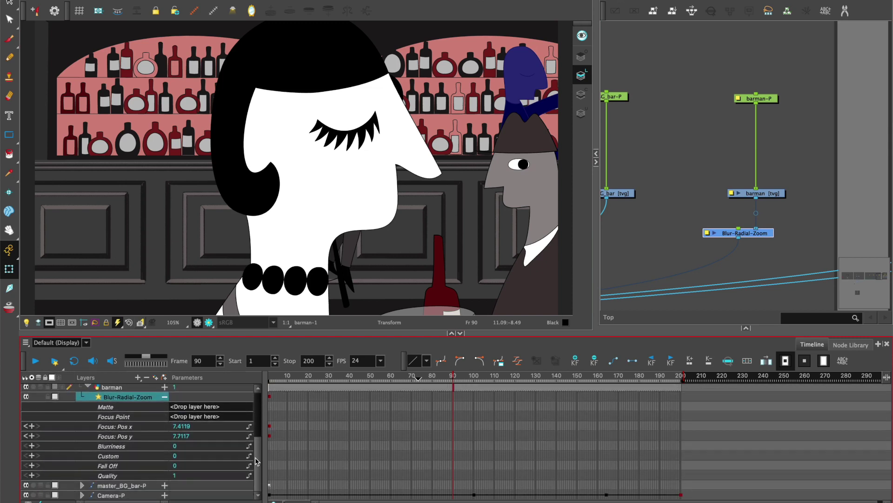
left_click(717, 237)
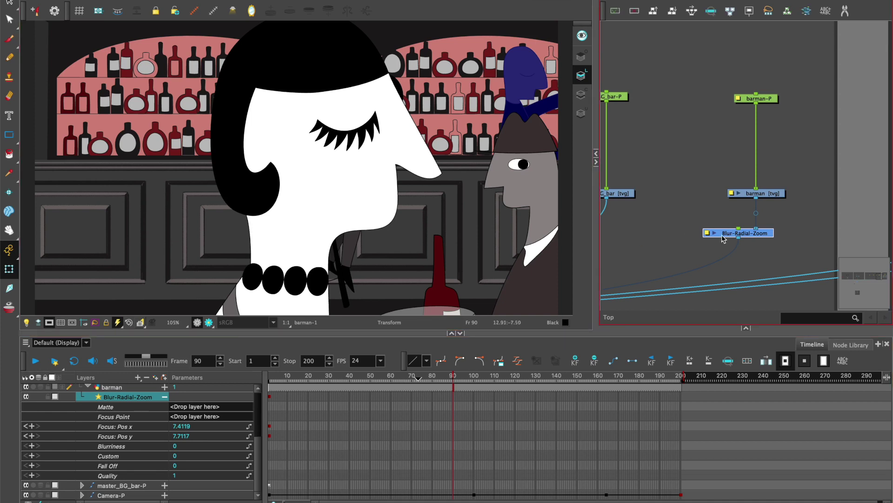
left_click(706, 234)
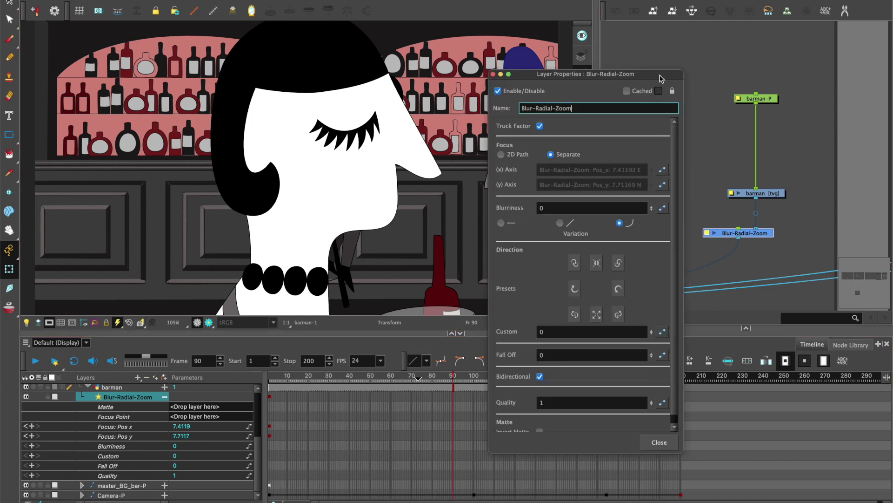
mouse_move(658, 86)
left_mouse_down()
mouse_move(684, 44)
mouse_move(731, 30)
left_mouse_up()
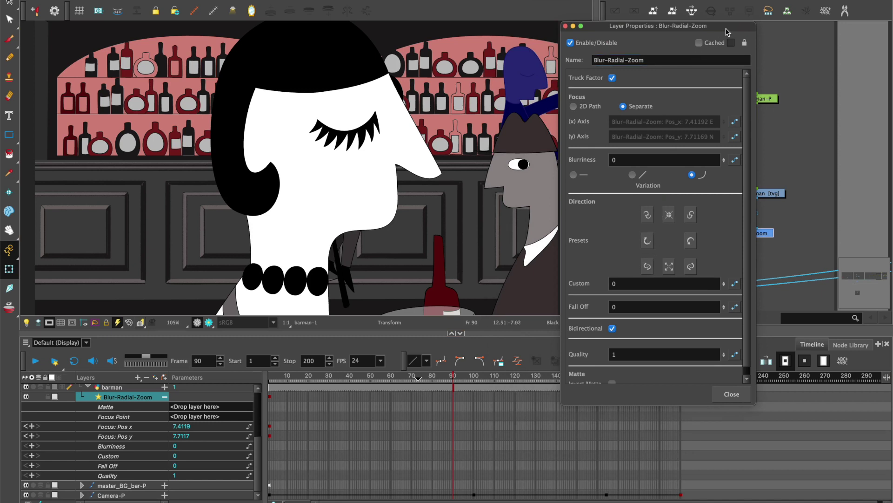
left_click_drag(726, 30, 793, 23)
left_click(575, 361)
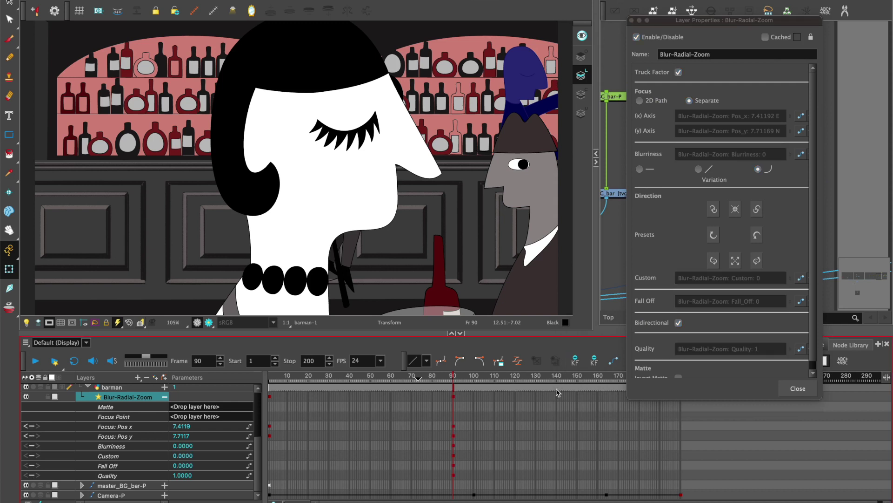
left_click(712, 240)
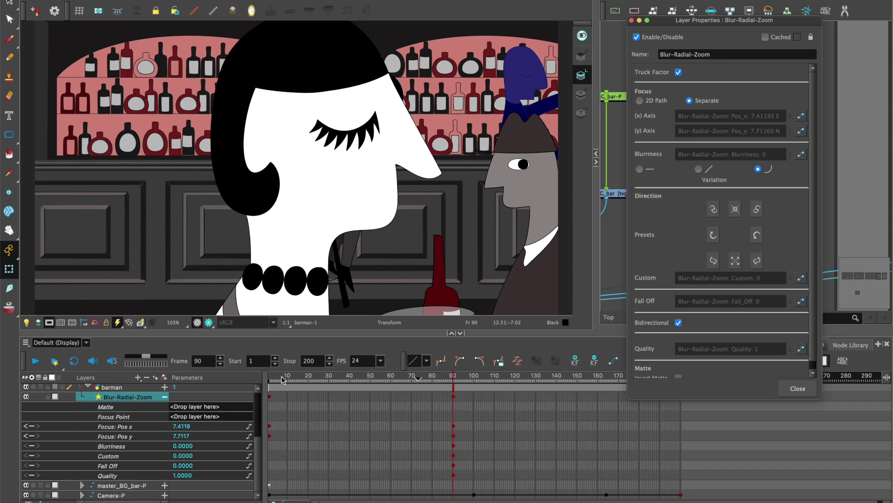
Remove the frame-1 focus keys, set Blurriness 30 at frame 90, and render a preview
left_click(276, 379)
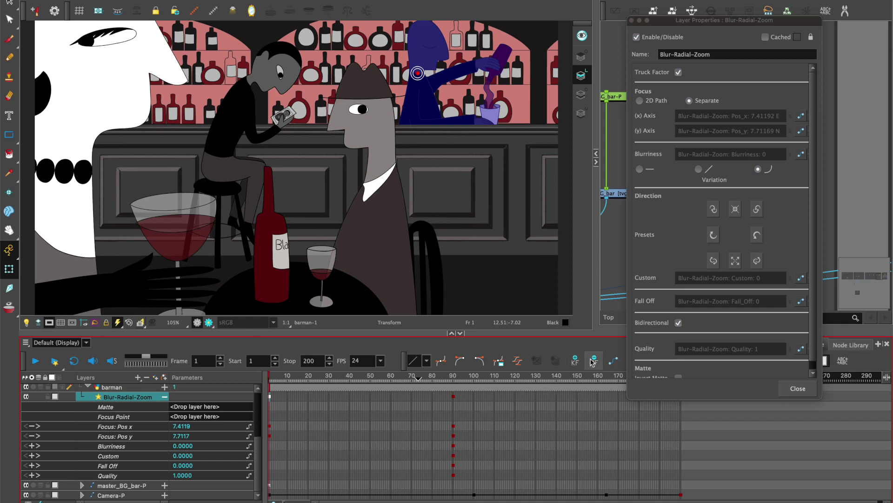
left_click(594, 361)
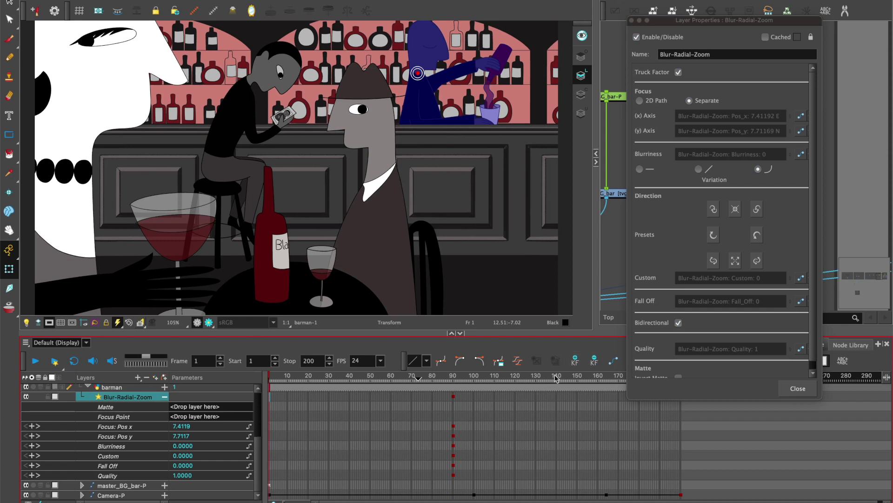
left_click(454, 379)
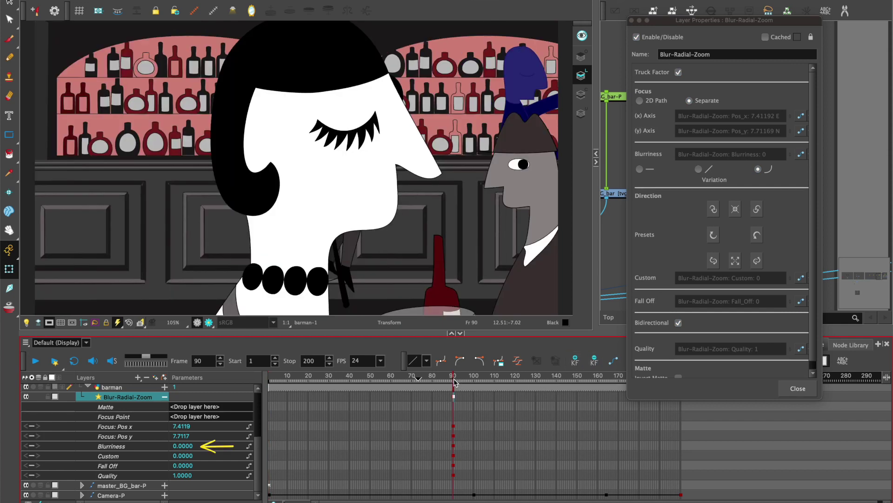
left_click(184, 445)
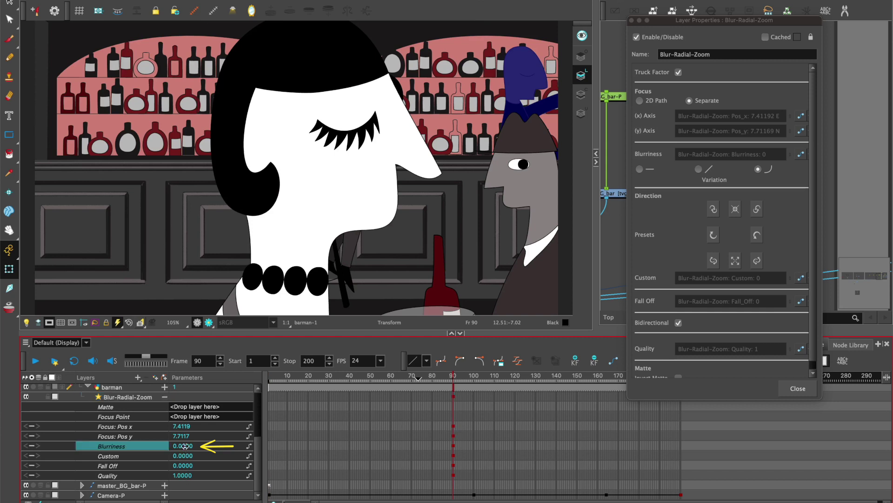
type("30")
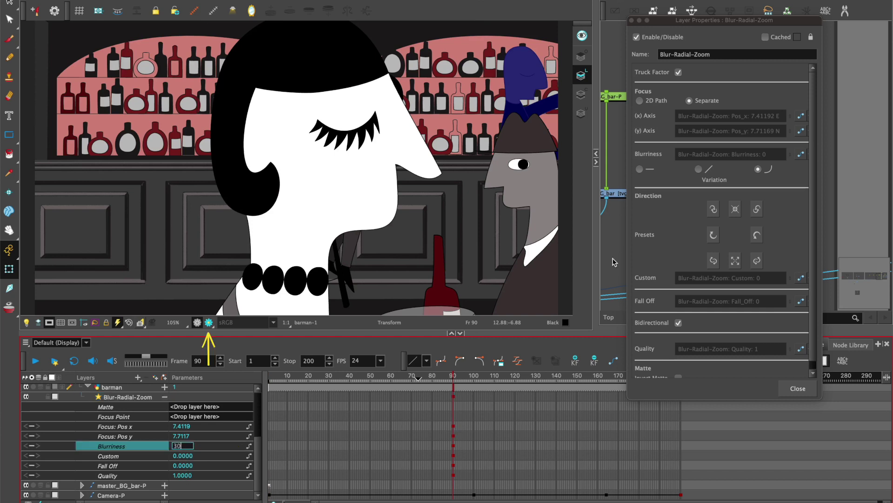
key("Return")
left_click(798, 388)
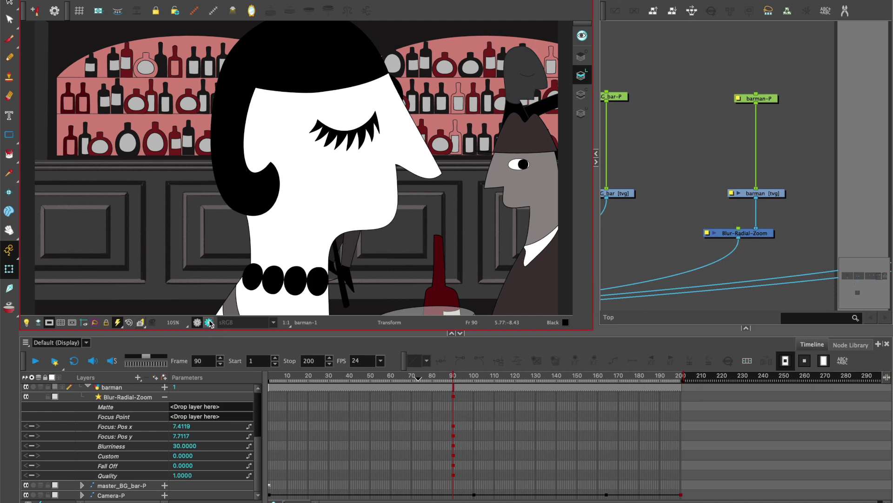
left_click(209, 322)
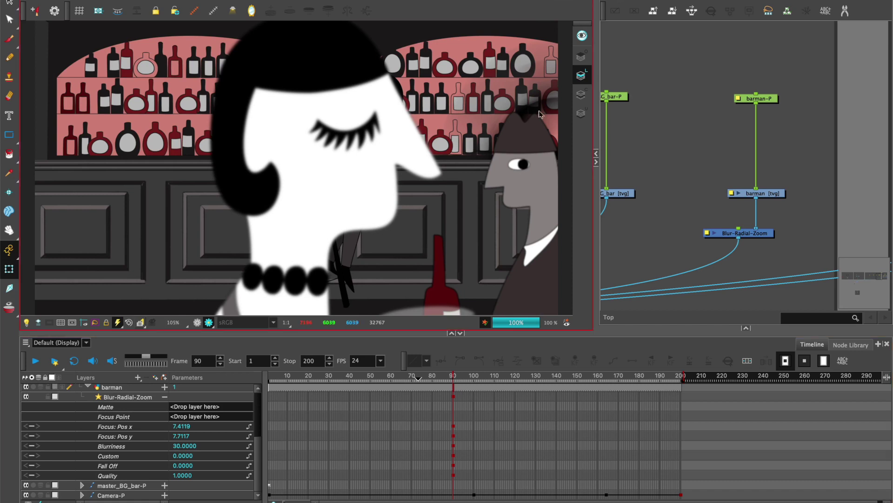
left_click(198, 323)
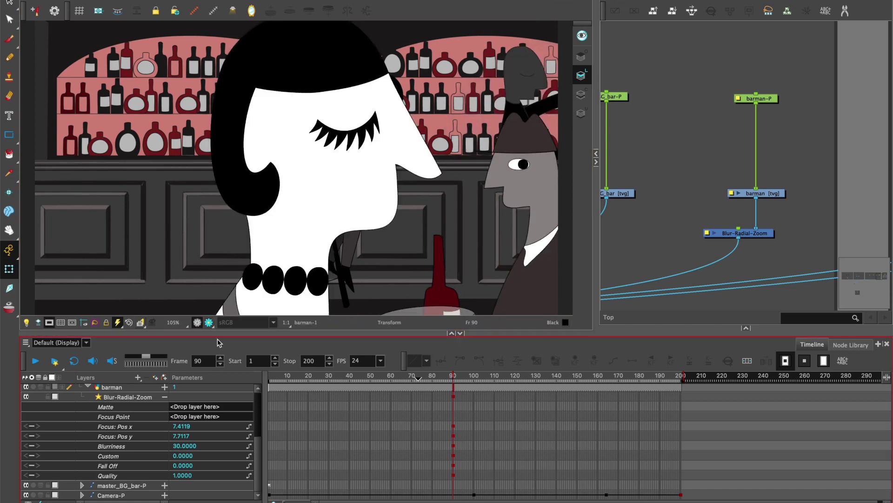
Set Blurriness to 0 at frame 160 and check an in-between frame
left_click(598, 377)
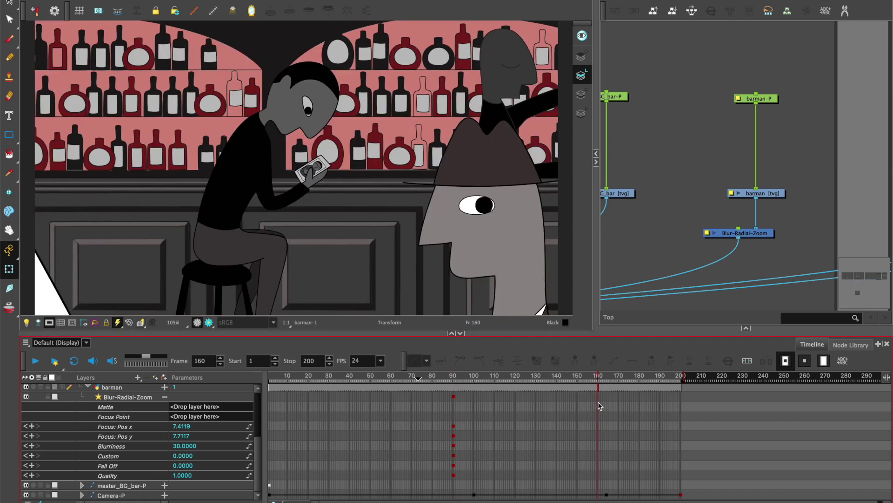
left_click(134, 398)
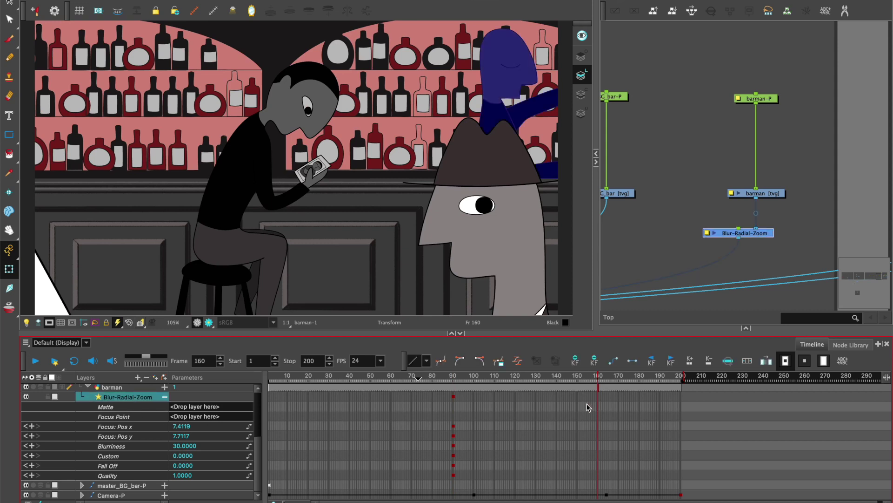
left_click(183, 446)
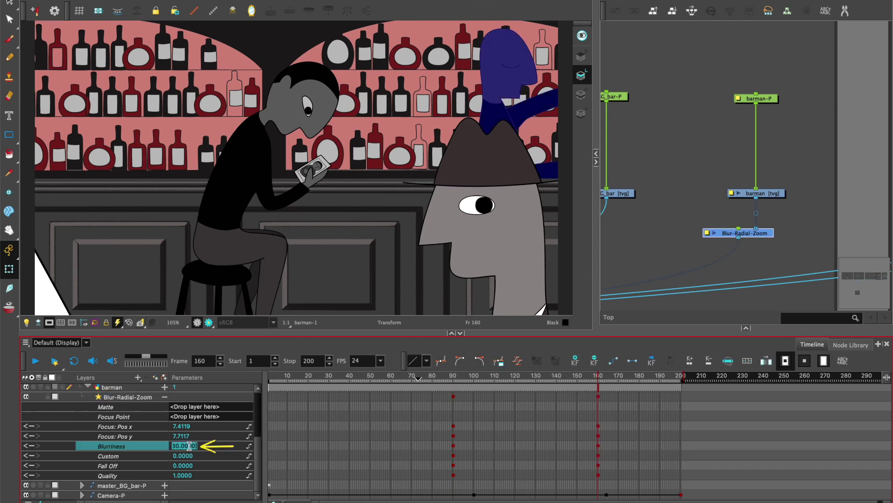
type("0")
key("Return")
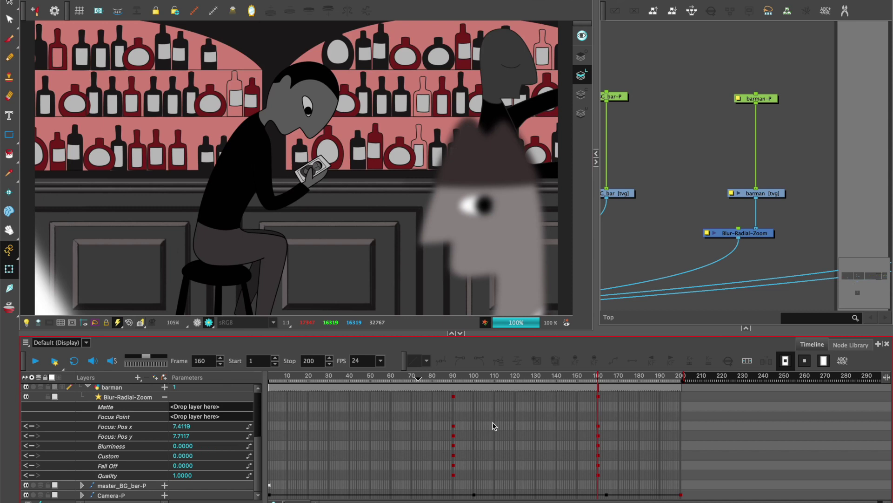
left_click(528, 396)
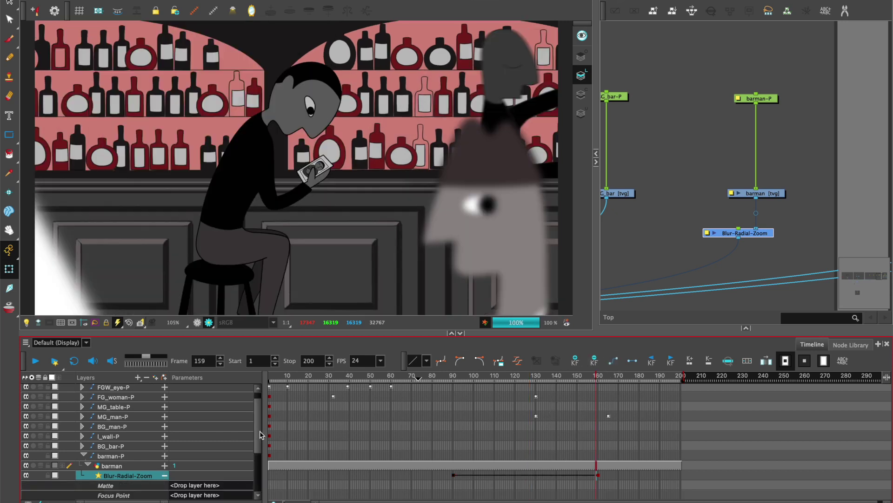
scroll(261, 432, "down", 2)
scroll(264, 477, "down", 2)
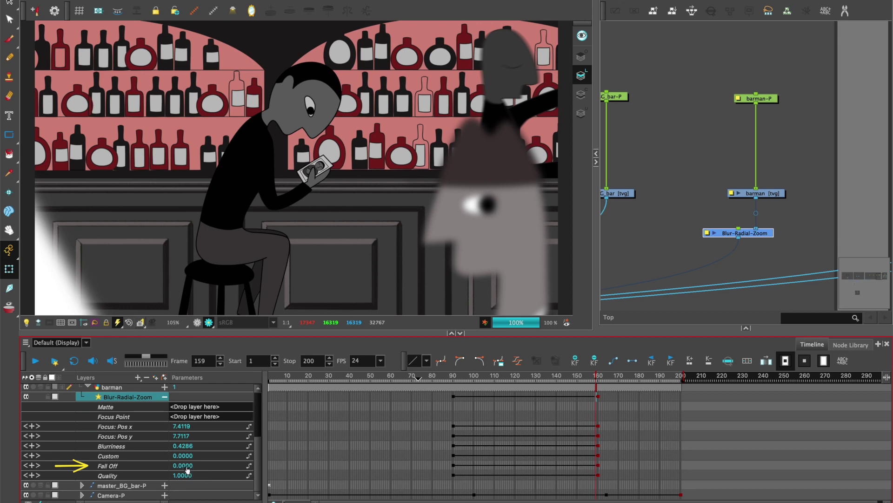
Set Fall Off to 1 and check the blur transition at frames 133 and 144
double_click(184, 466)
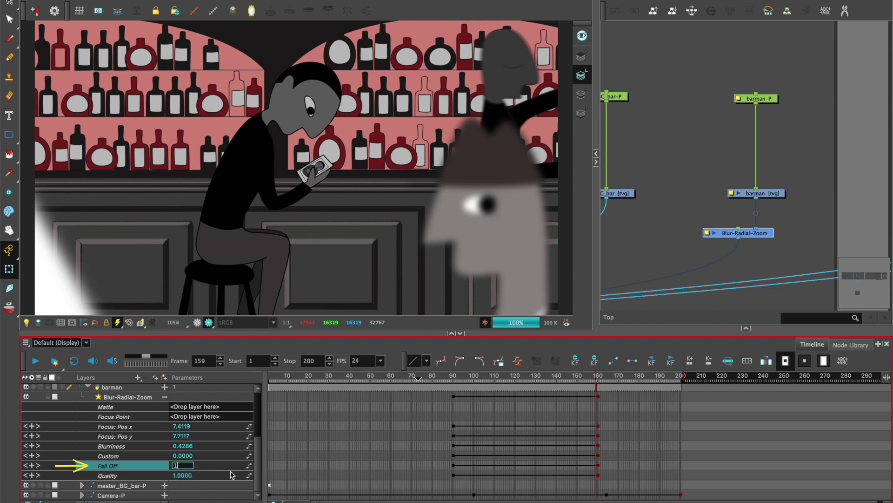
type("1")
key("Return")
left_click(668, 247)
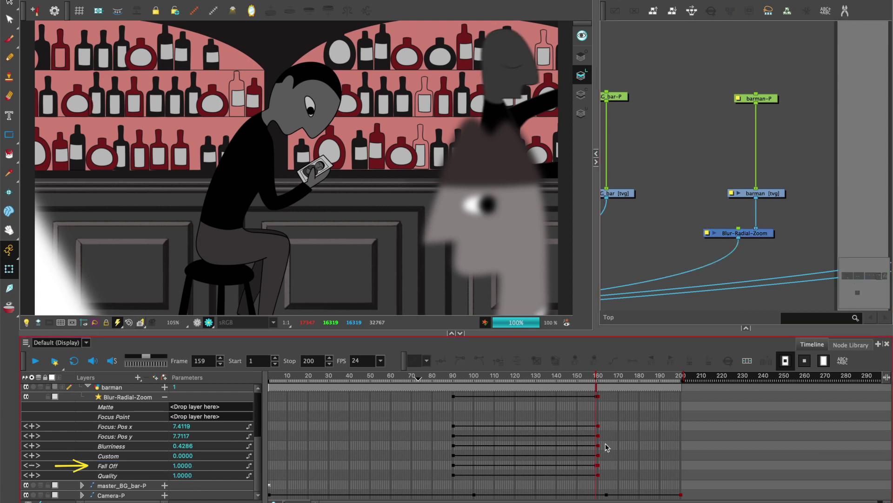
left_click(543, 385)
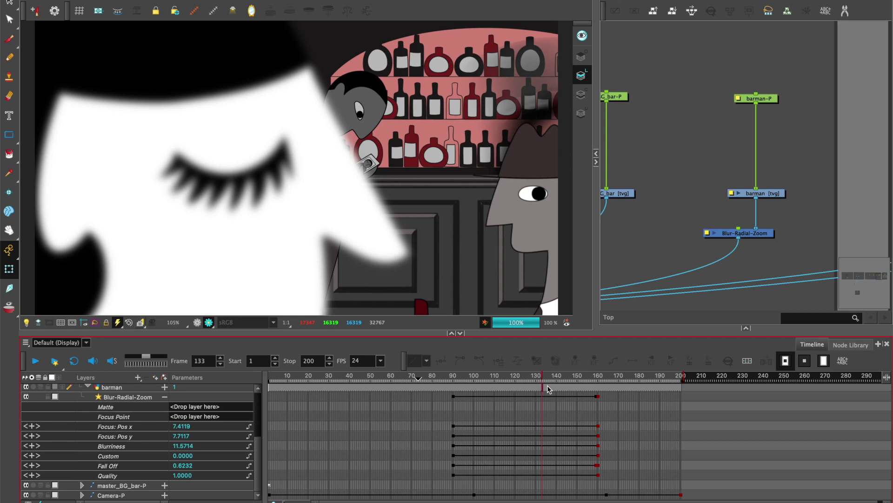
left_click(566, 388)
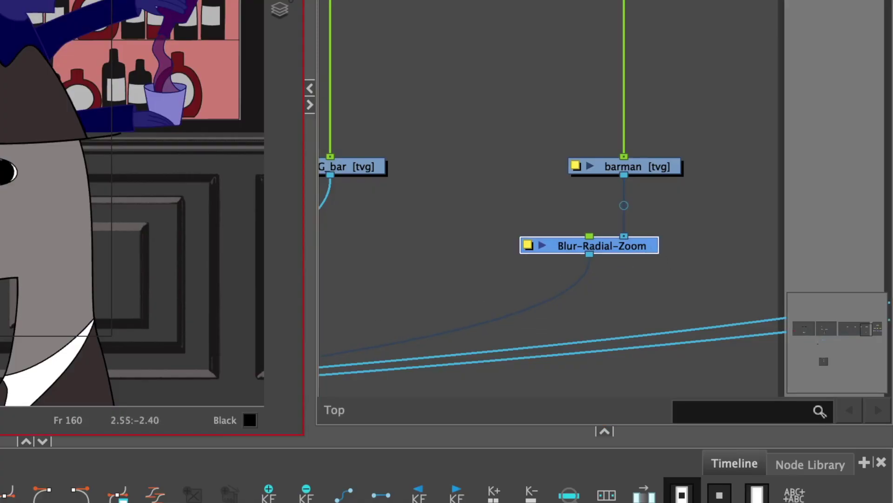
Insert a Transparency node beneath the barman's radial zoom blur node
left_click(486, 280)
key("Tab")
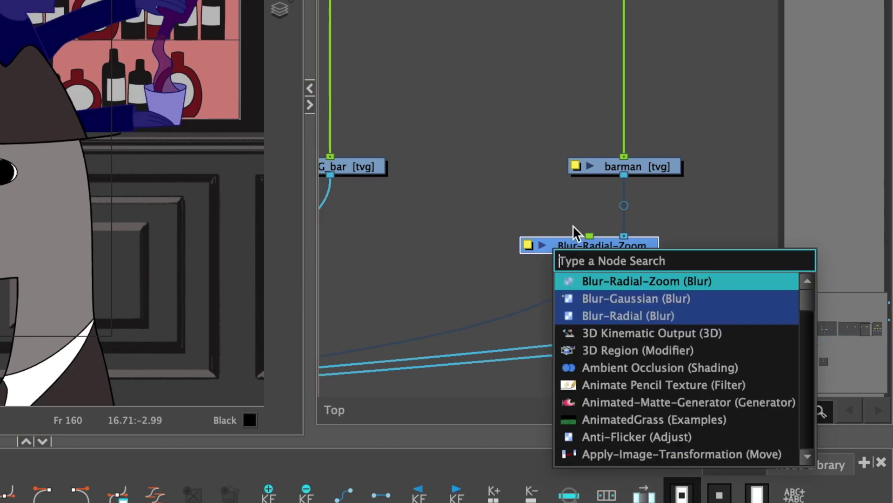
type("tr")
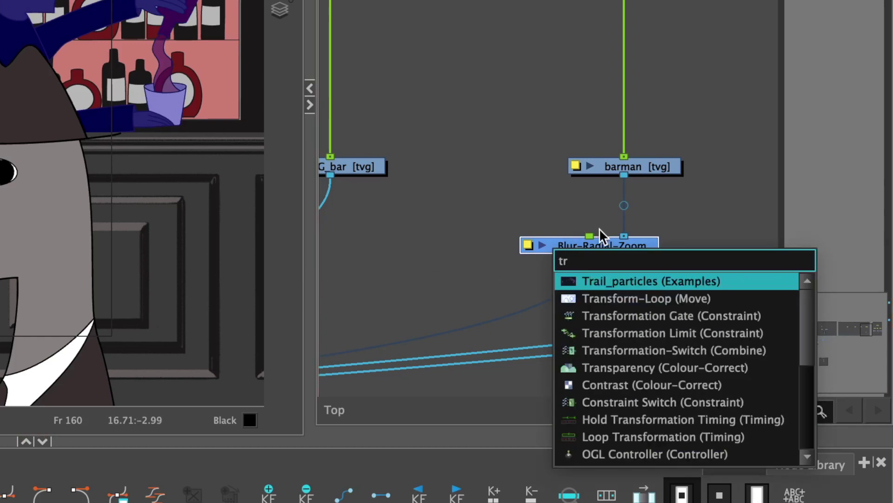
left_click(649, 368)
left_click_drag(580, 292, 761, 271)
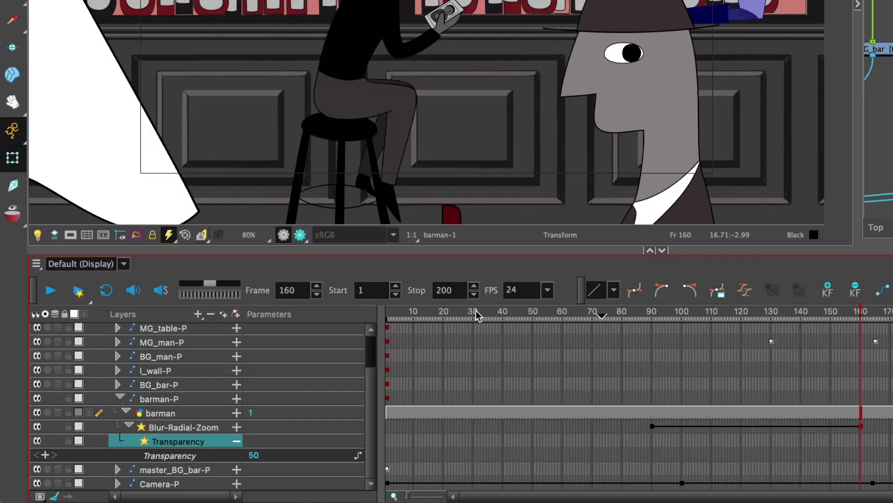
Key Transparency to 100 at frame 30 and 0 at frame 80
left_click(474, 311)
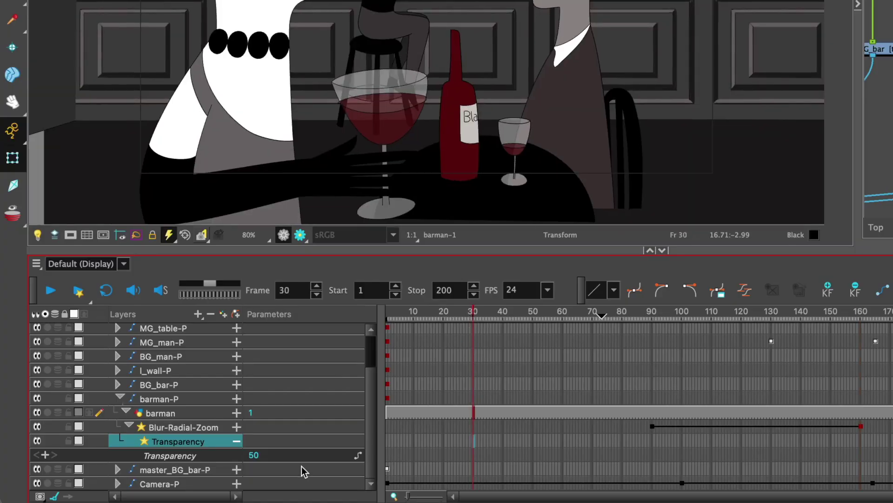
double_click(271, 456)
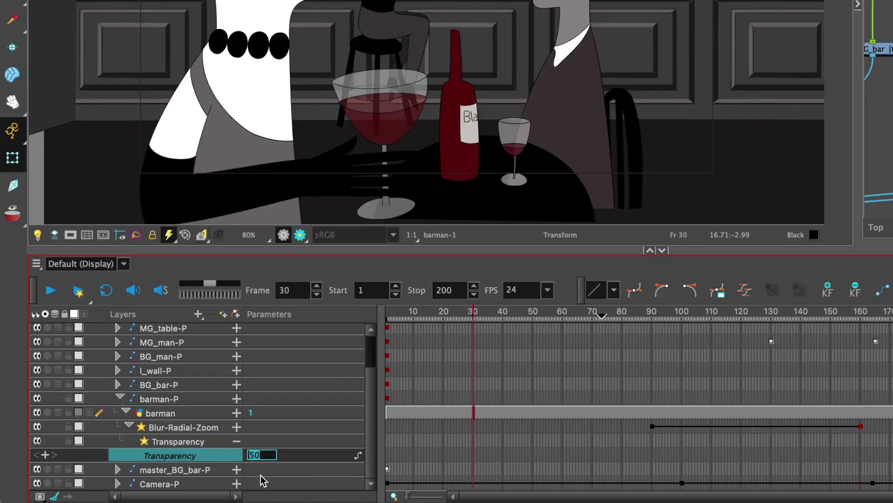
type("100")
key("Return")
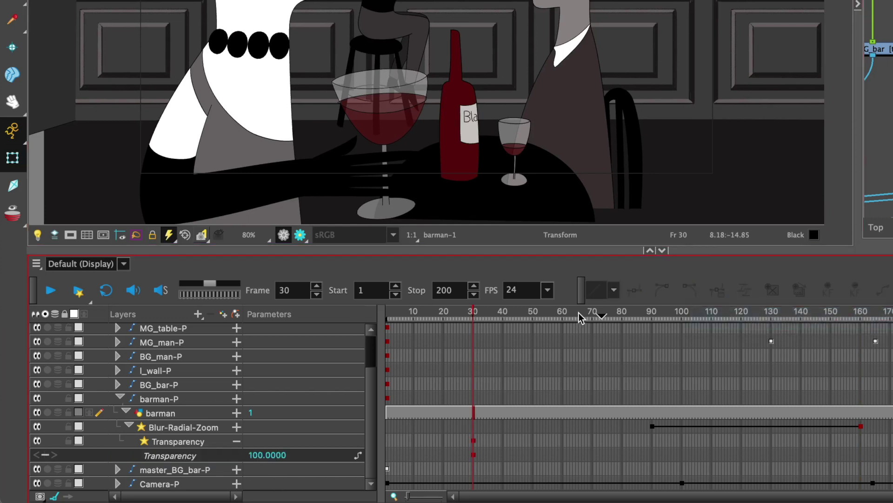
left_click(622, 313)
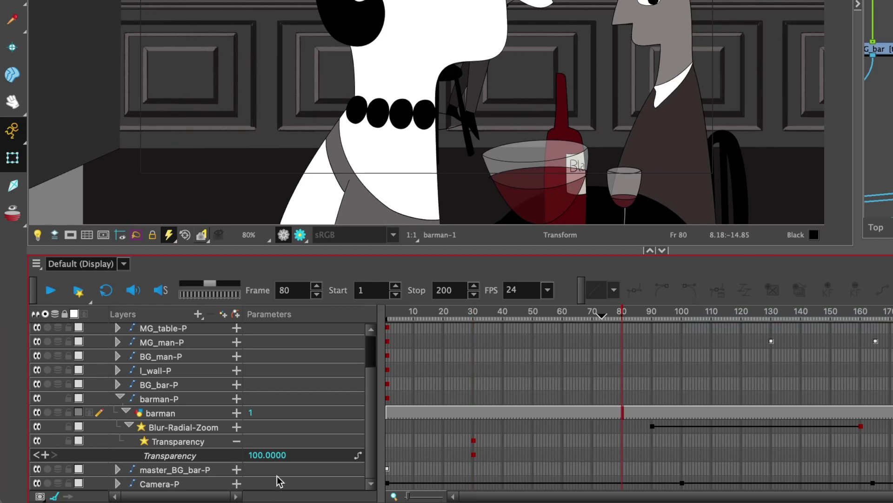
left_click(276, 455)
type("0")
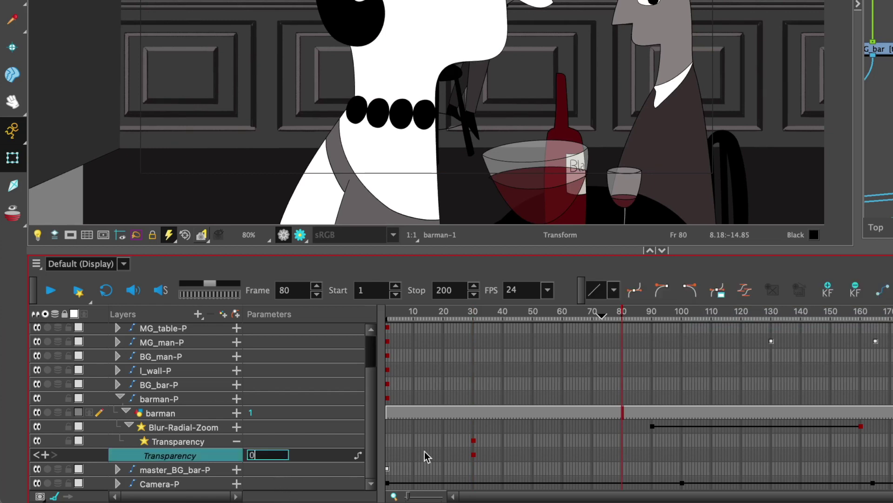
key("Return")
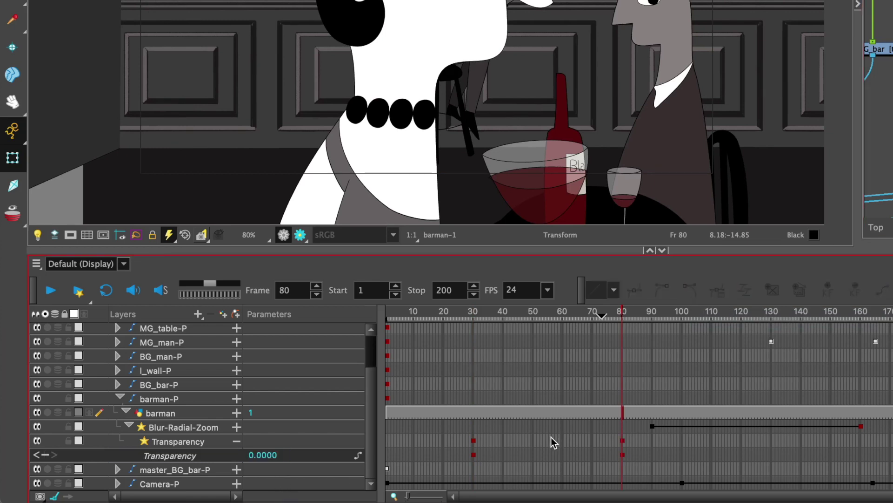
left_click(551, 439)
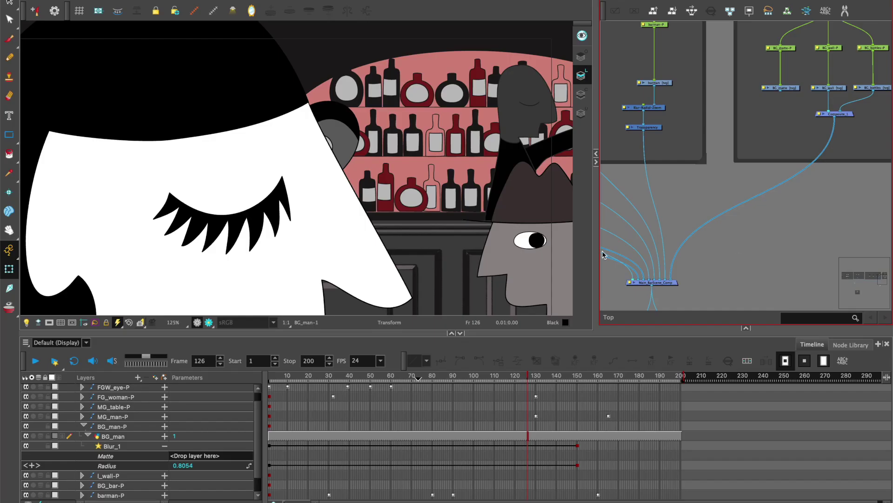
scroll(510, 272, "down", 1)
scroll(511, 272, "down", 1)
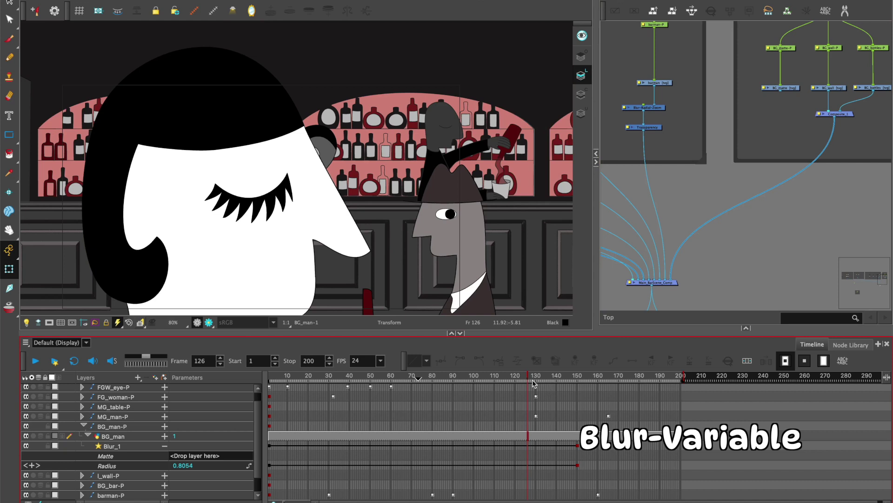
Preview the blurs, go to frame 146, and bring the BG_bar node group into view
mouse_move(532, 379)
left_mouse_down()
mouse_move(637, 376)
mouse_move(569, 376)
left_mouse_up()
left_click(721, 264)
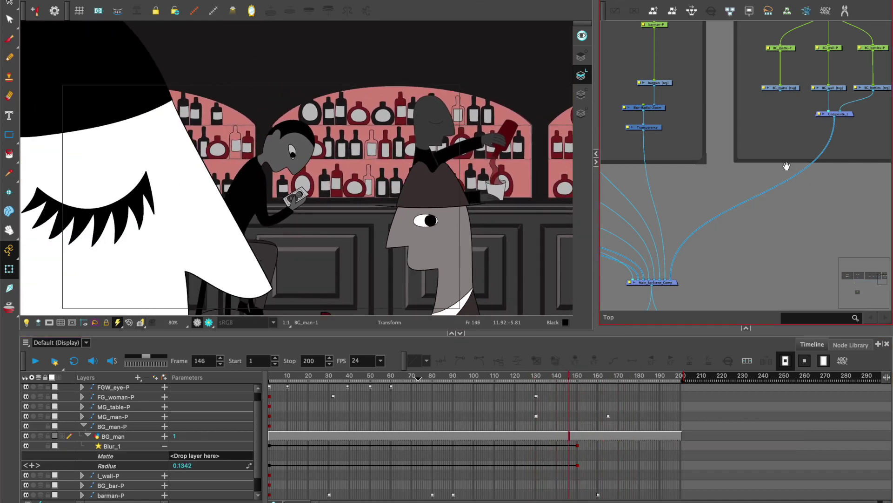
left_click_drag(786, 163, 691, 206)
scroll(724, 207, "up", 3)
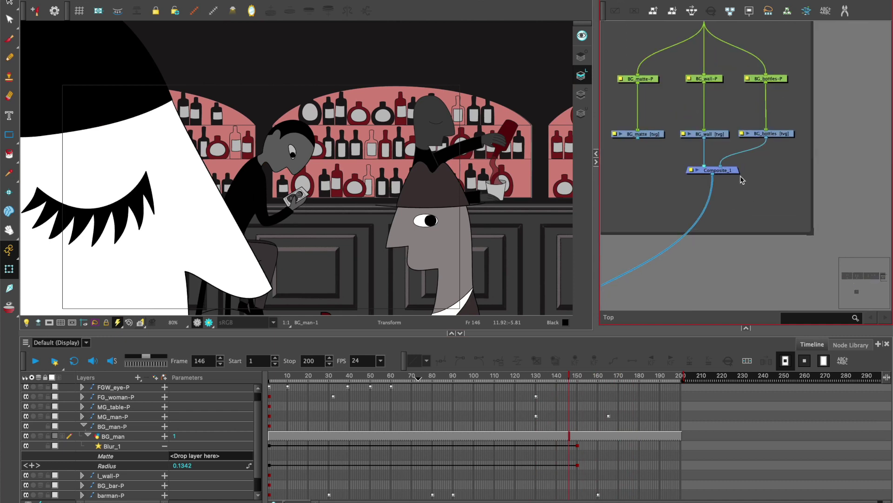
Nudge Composite_1 slightly left and up to tidy the network
left_click(765, 182)
left_click_drag(764, 182, 761, 182)
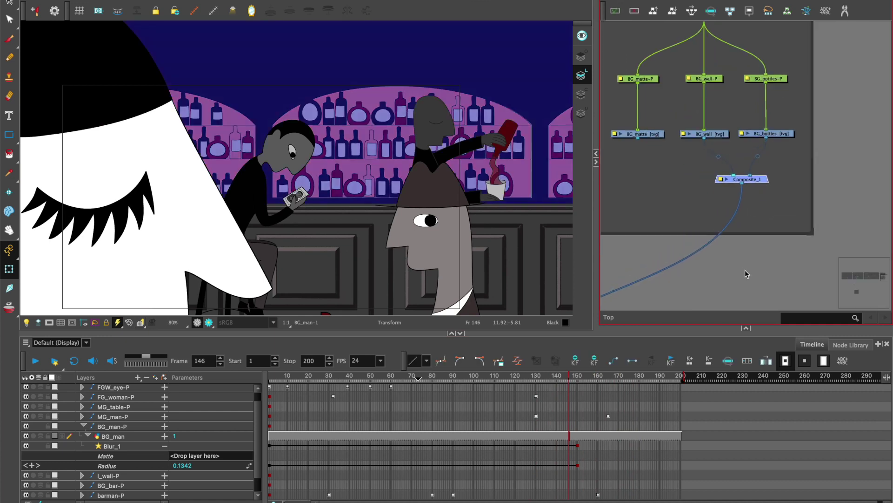
left_click(767, 181)
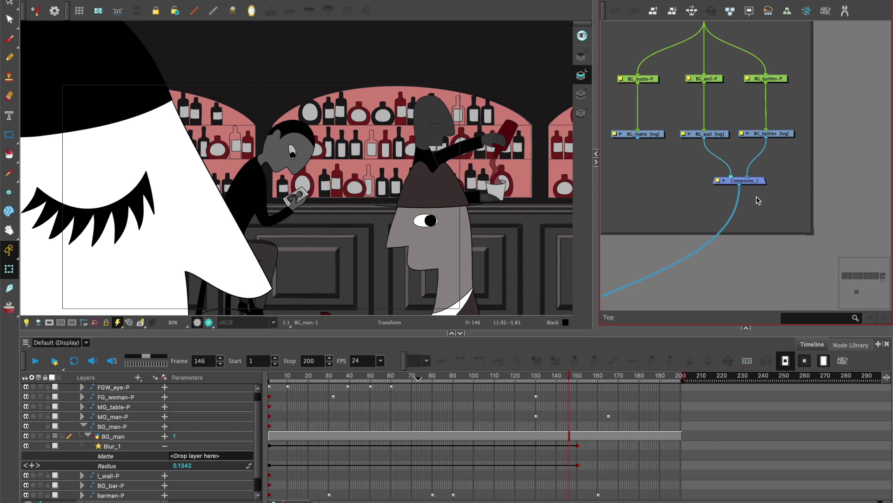
left_click_drag(762, 181, 761, 174)
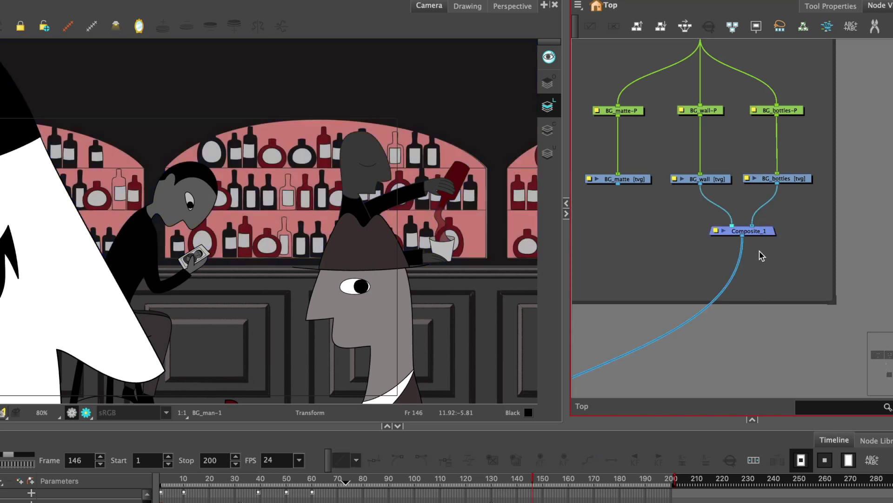
Place a Blur-Variable node below Composite_1 and show the matte drawing alone
left_click(768, 232)
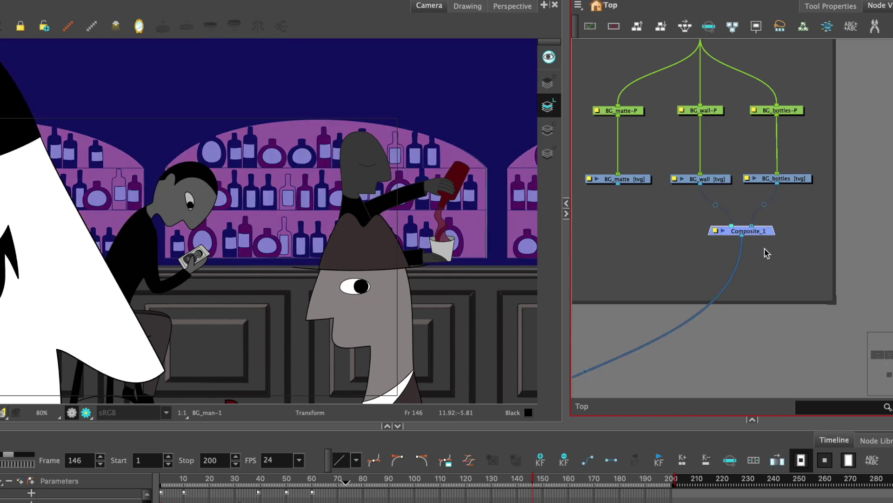
key("Tab")
type("b")
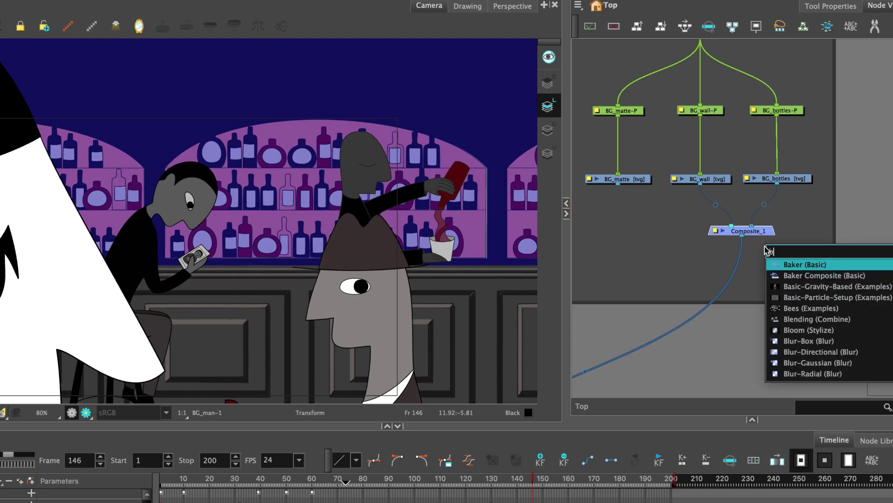
type("lu")
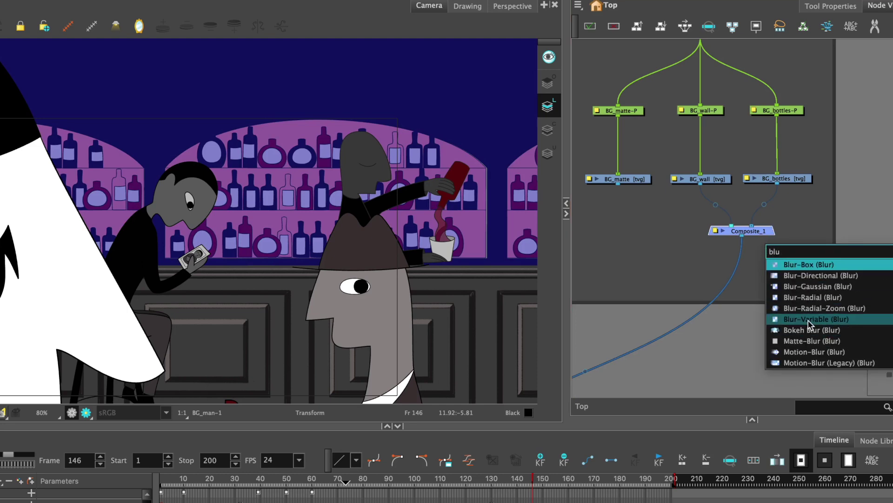
left_click(809, 320)
left_click(768, 279)
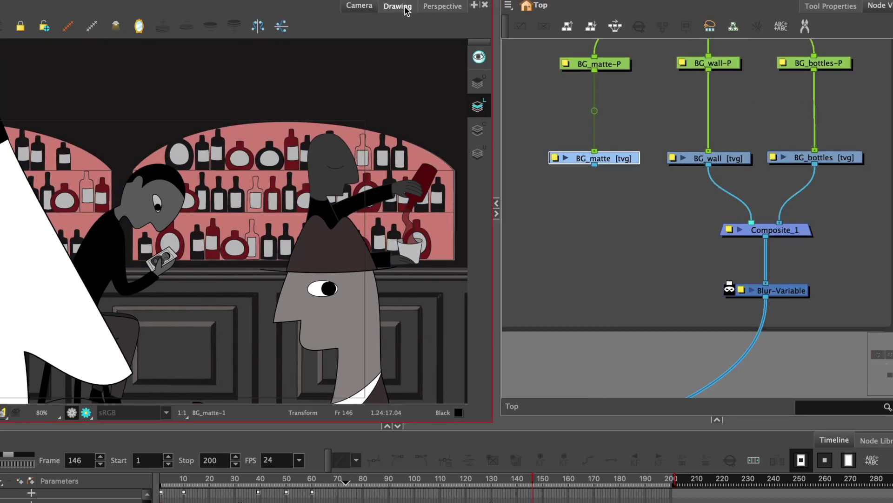
left_click(405, 10)
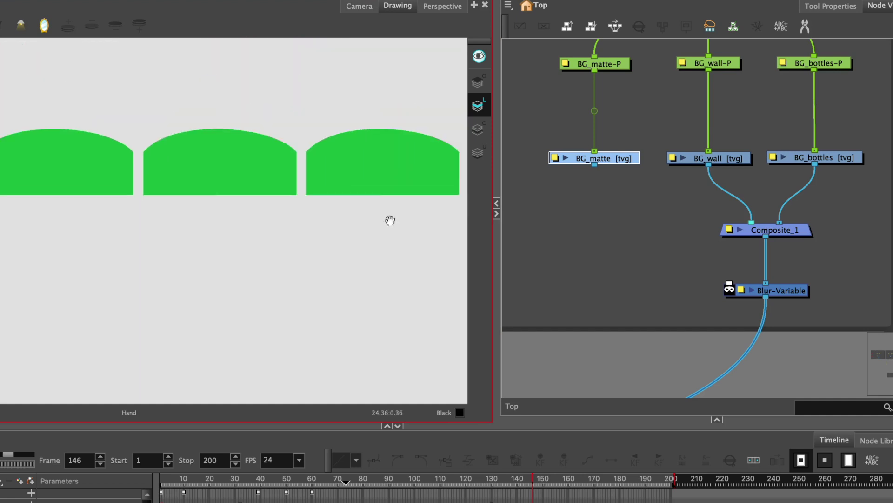
Wire BG_matte's output into the Blur-Variable matte port, then reselect BG_matte
left_click_drag(392, 219, 351, 231)
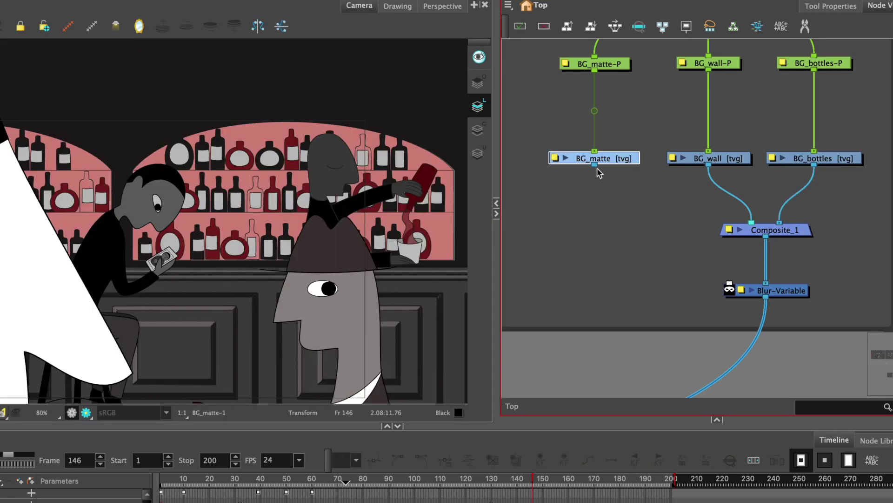
left_click_drag(594, 165, 728, 282)
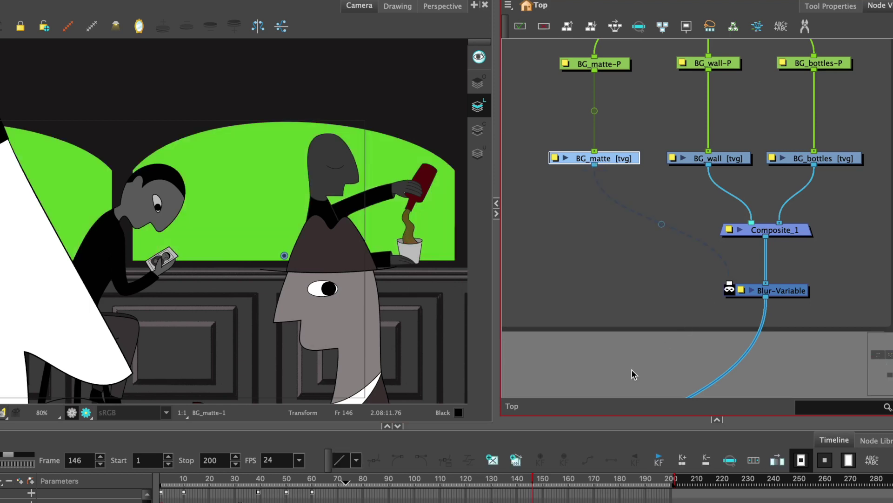
key("2")
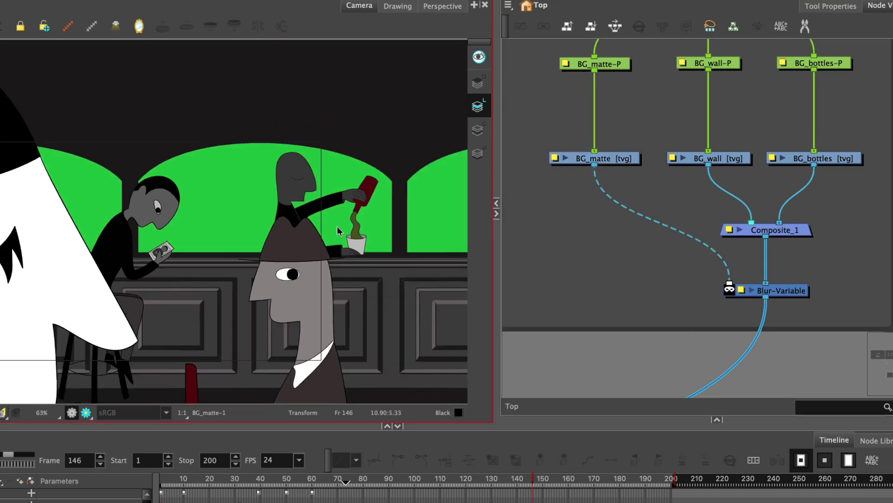
key("2")
key("2")
key("2")
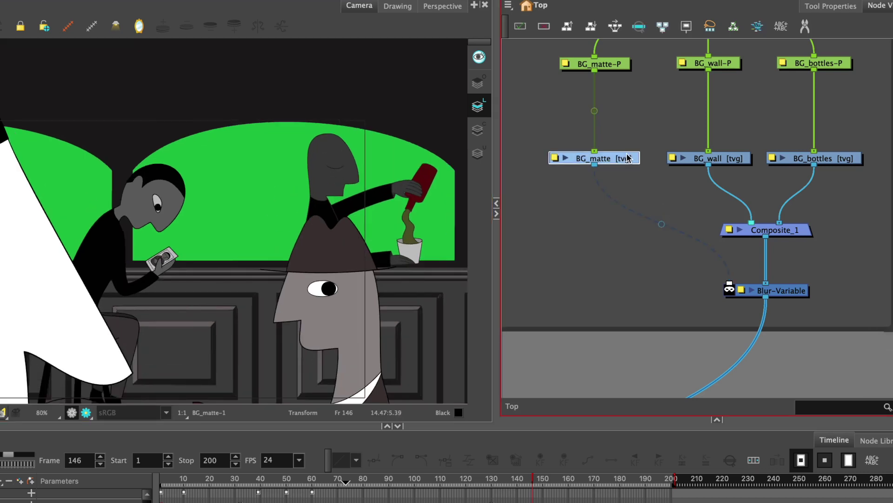
left_click(628, 157)
Add a Visibility node under BG_matte with Display in OpenGL View unchecked
key("Tab")
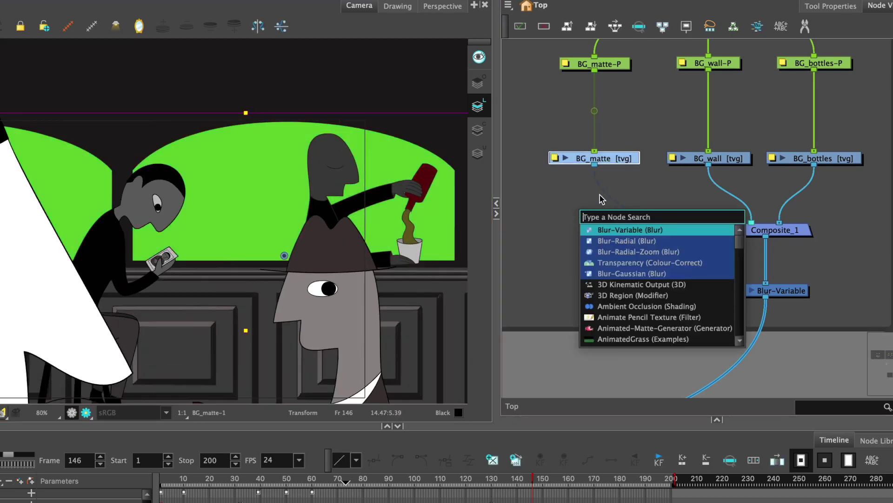
type("vi")
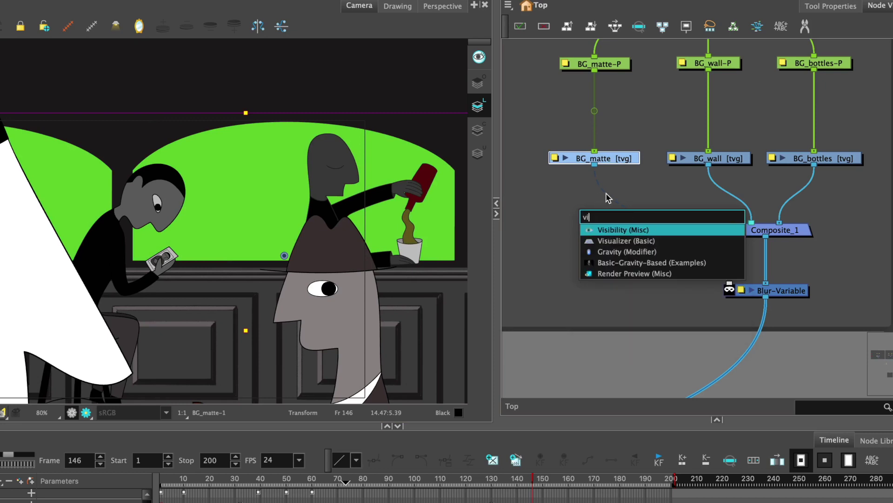
key("Return")
left_click_drag(619, 191, 601, 225)
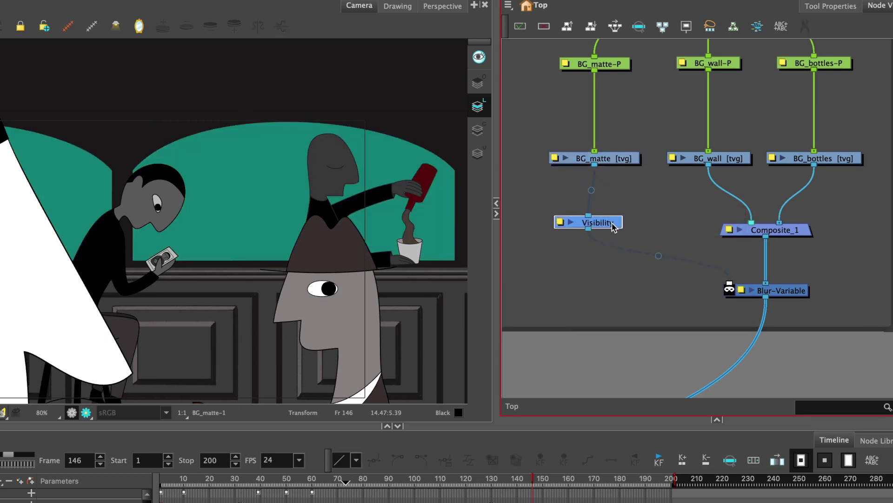
double_click(566, 223)
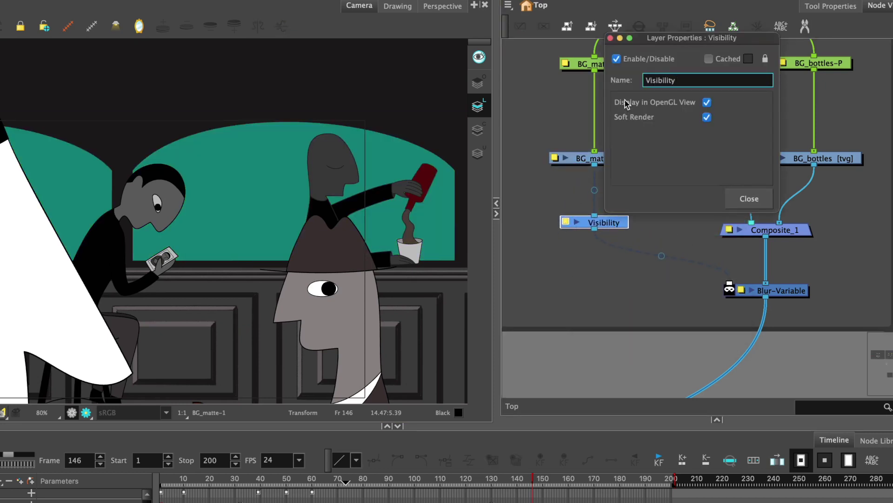
left_click(707, 103)
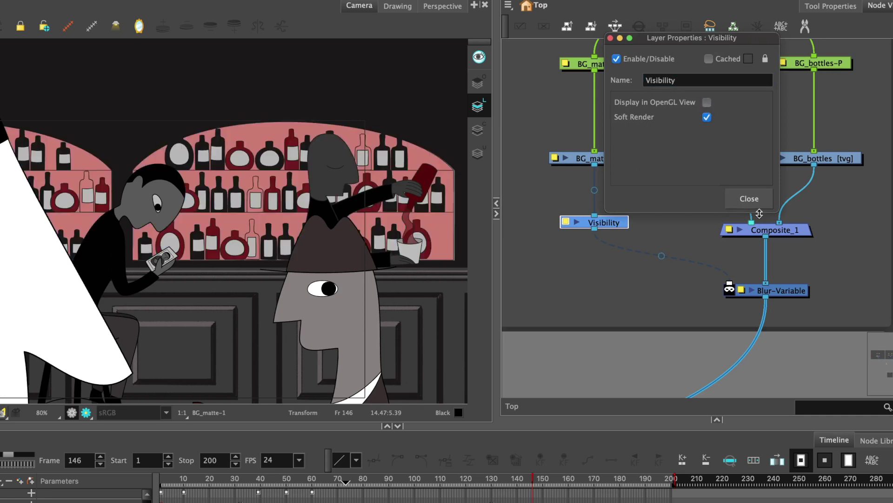
left_click(747, 199)
Open the Blur-Variable node's properties and move the window aside
left_click(536, 385)
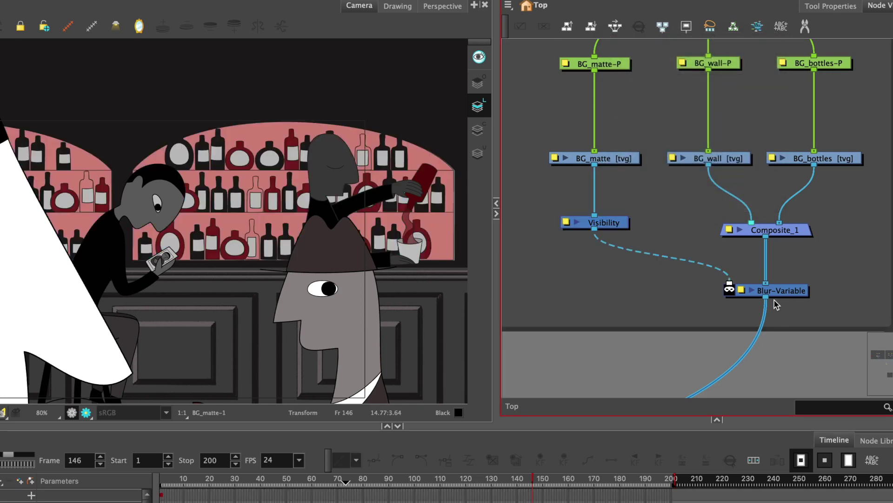
double_click(744, 294)
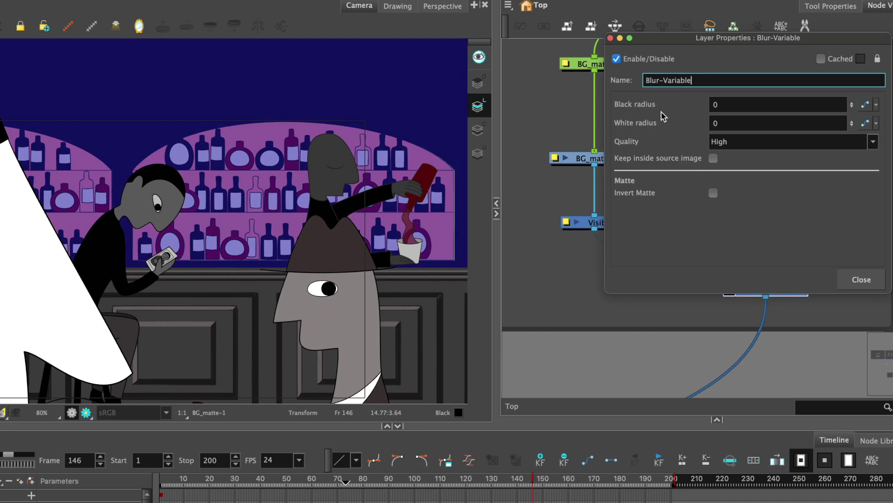
left_click_drag(759, 40, 673, 96)
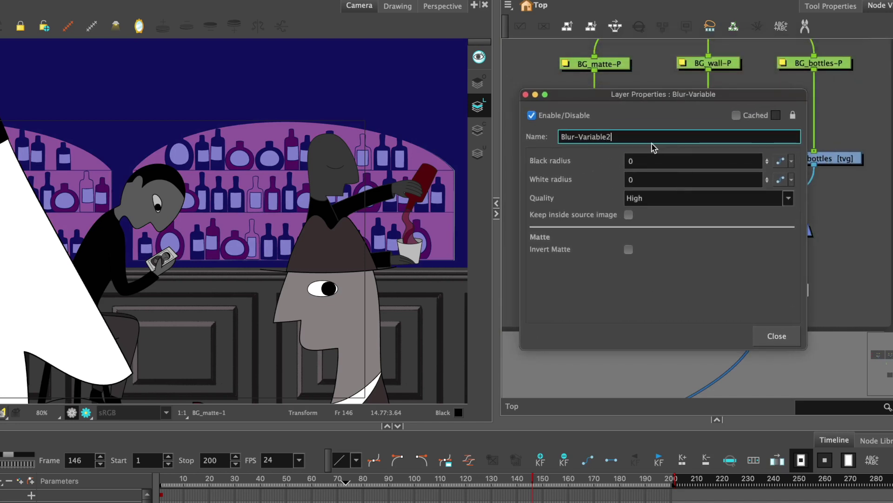
left_click(599, 375)
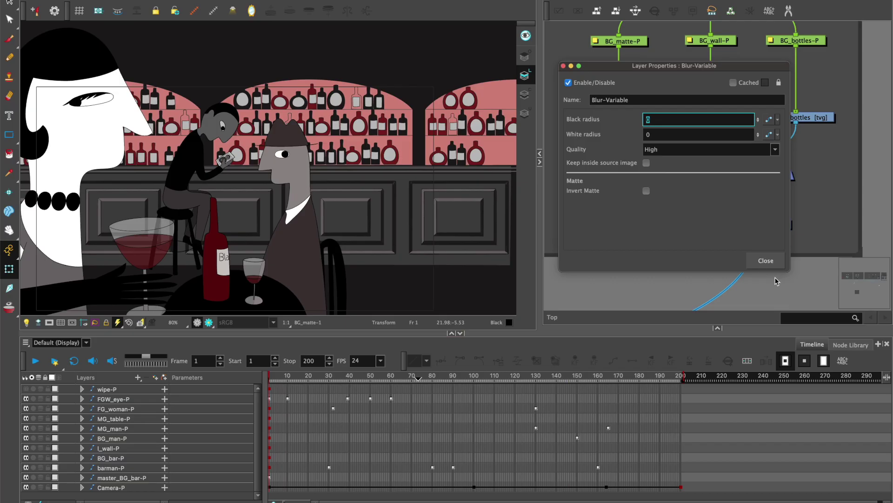
Set the Blur-Variable's Black radius to 2 and White radius to 10
left_click(766, 261)
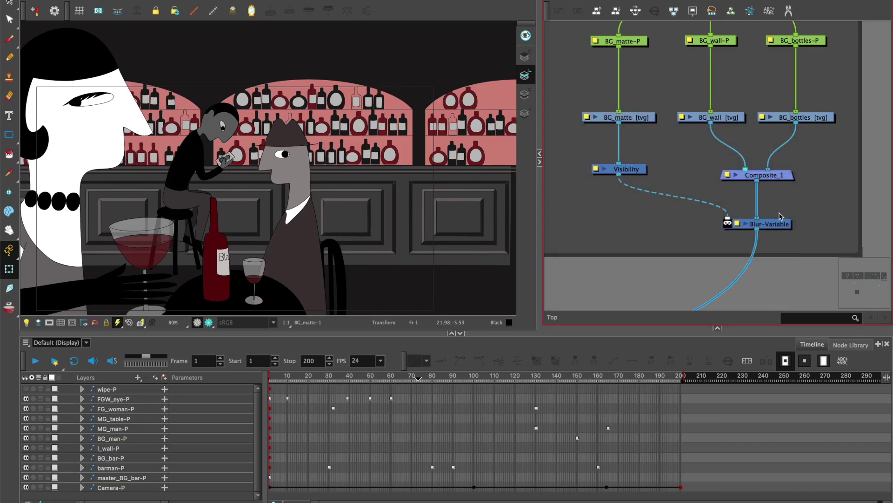
left_click(785, 223)
left_click(159, 496)
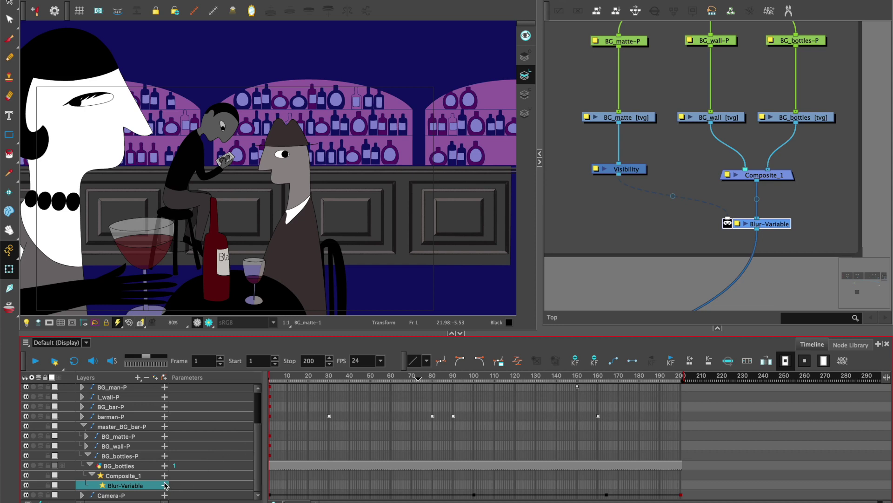
left_click(165, 486)
scroll(261, 447, "down", 1)
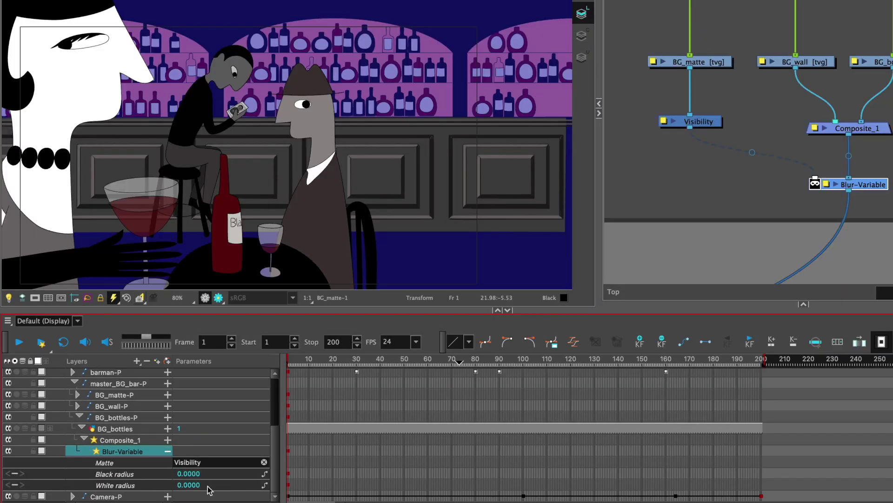
left_click(187, 476)
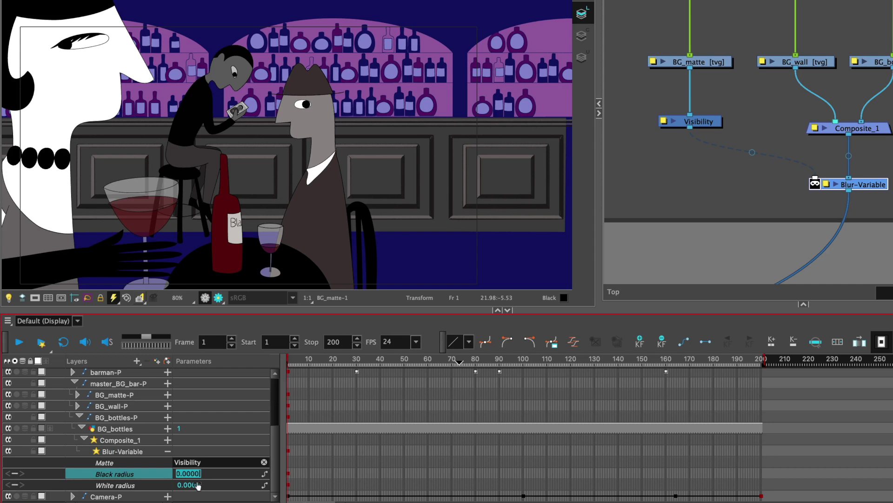
type("2")
key("Tab")
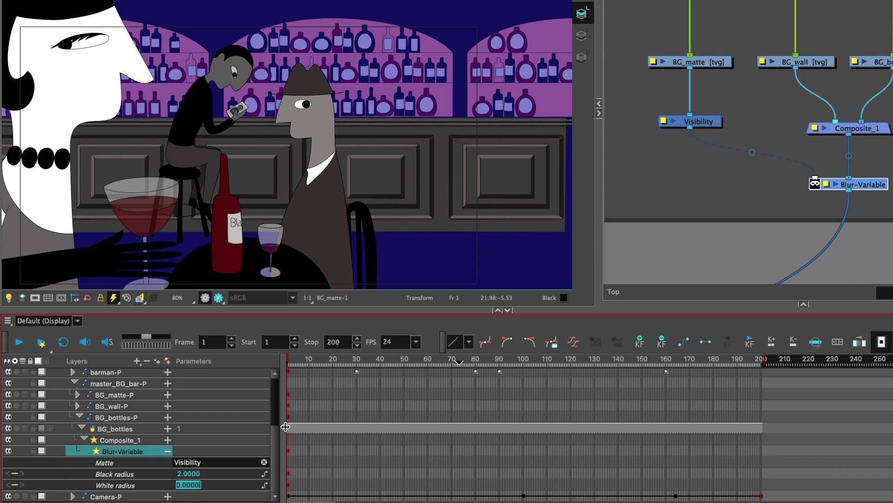
type("1")
type("0")
key("Return")
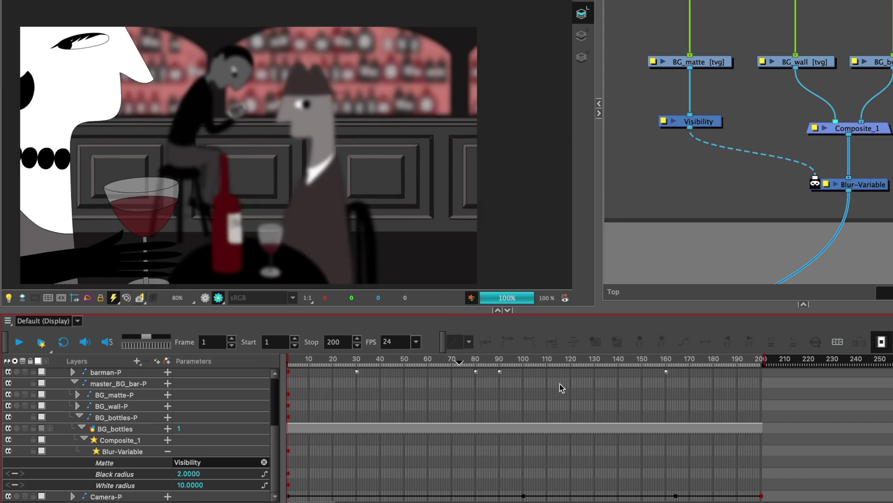
Key the Blur-Variable at frame 110 with Black radius 1 and White radius 0
left_click(549, 363)
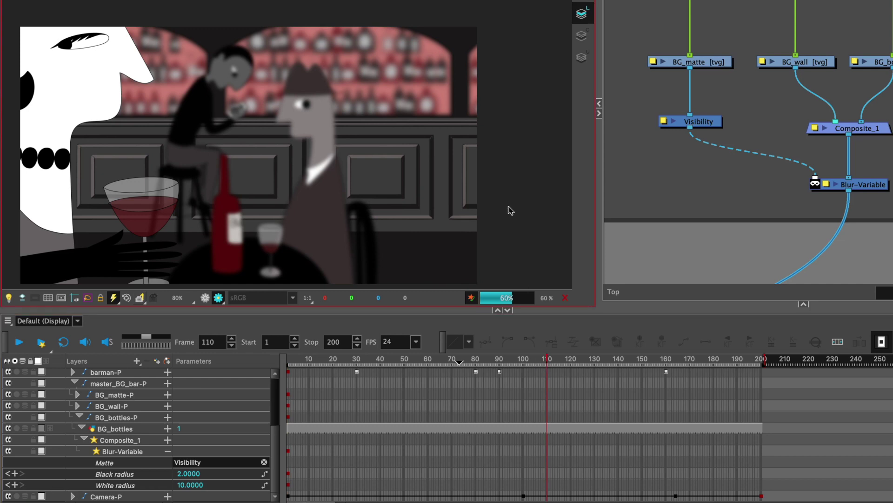
key("2")
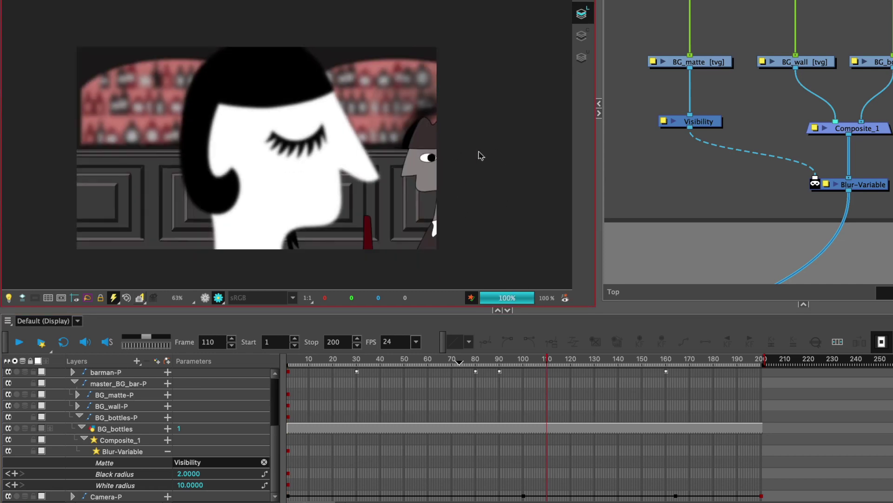
key("2")
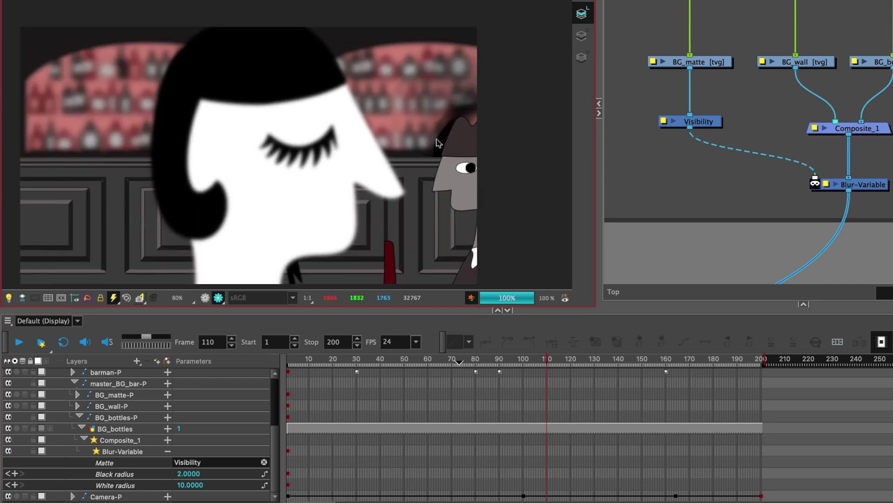
left_click(122, 451)
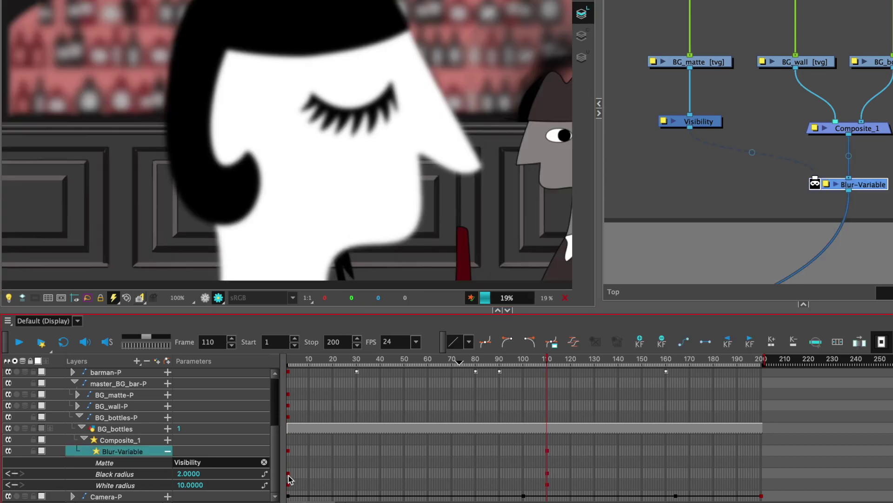
left_click(189, 473)
type("1")
key("Return")
left_click(696, 252)
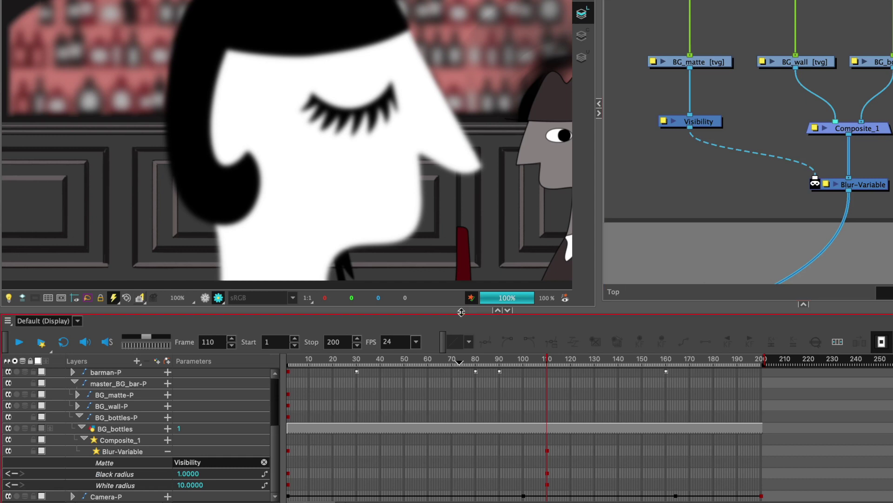
left_click(190, 484)
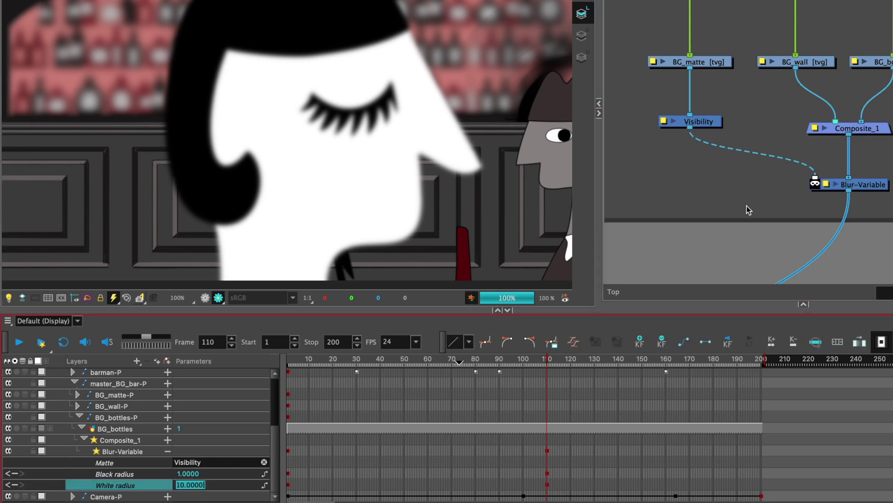
type("0")
key("Return")
left_click(684, 247)
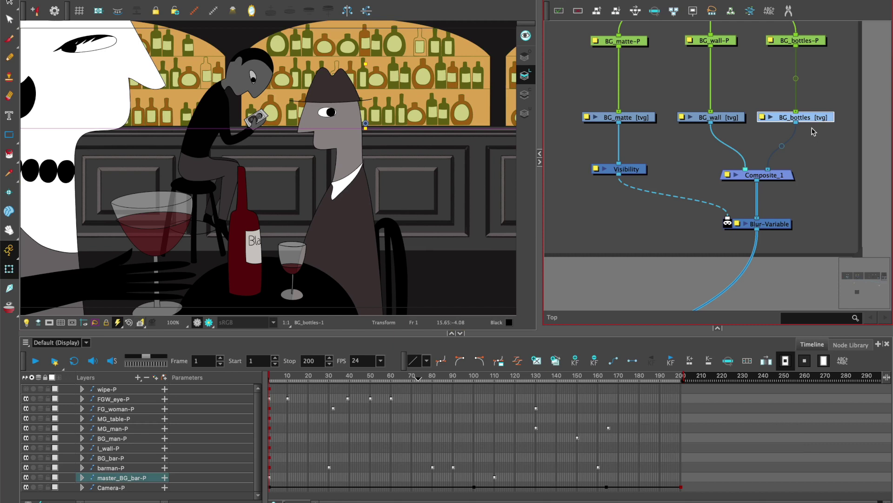
Insert a Glow node under BG_bottles with Use Source Colour enabled
key("Tab")
type("glow")
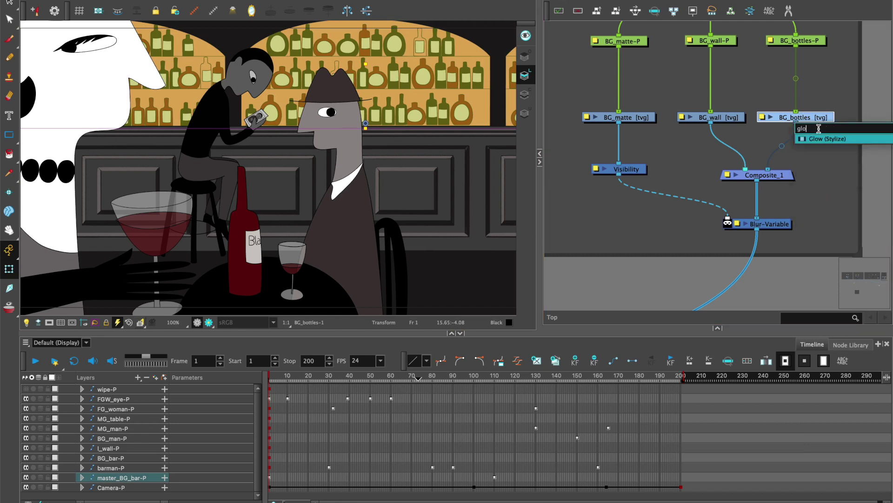
key("Return")
left_click_drag(764, 142, 797, 147)
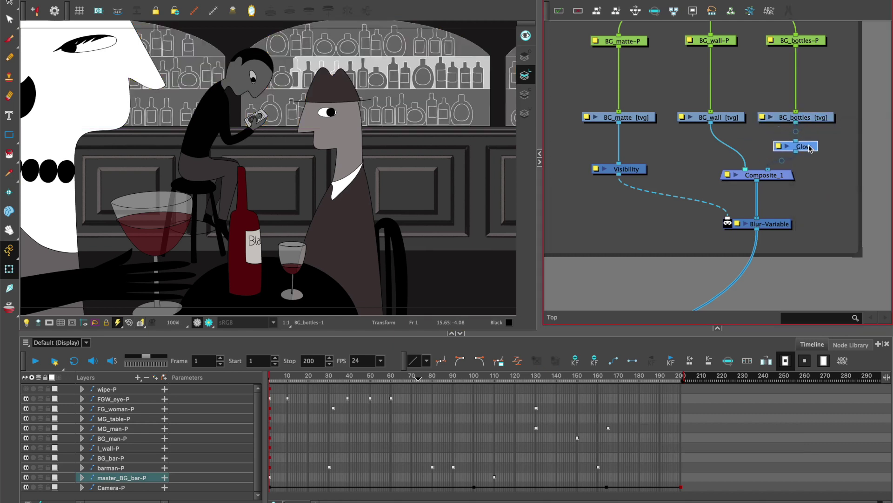
left_click(779, 147)
left_click(637, 202)
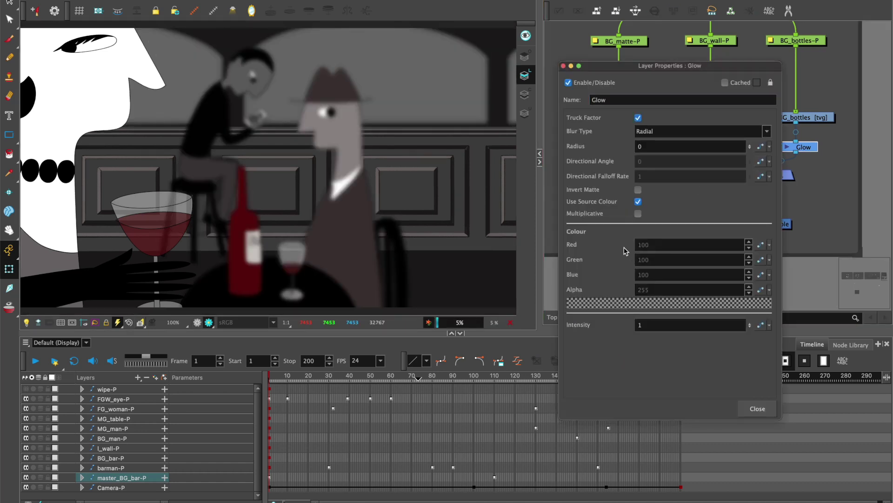
Key the bottle Glow at frame 110 with Radius 2 and Intensity 1.5
left_click_drag(628, 66, 560, 156)
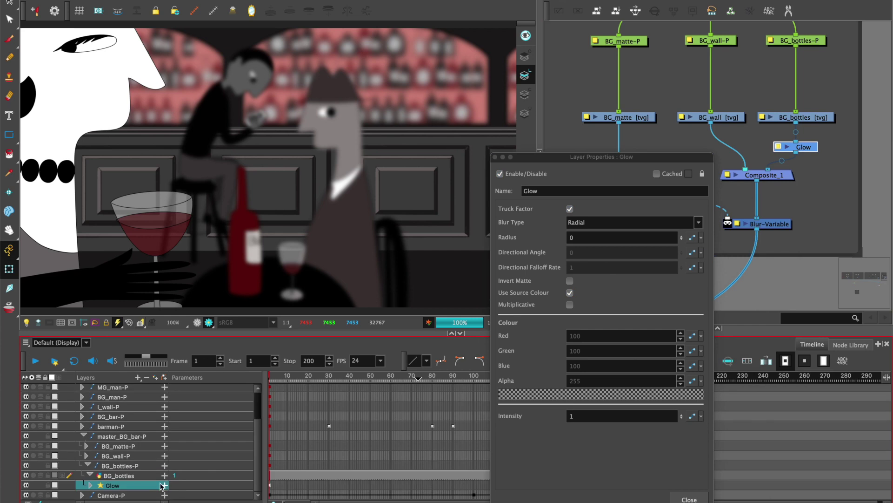
left_click(165, 485)
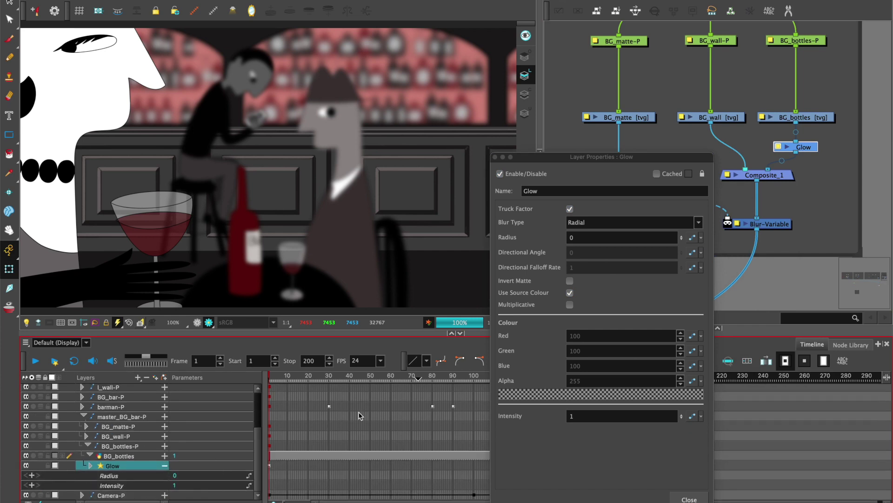
left_click(560, 253)
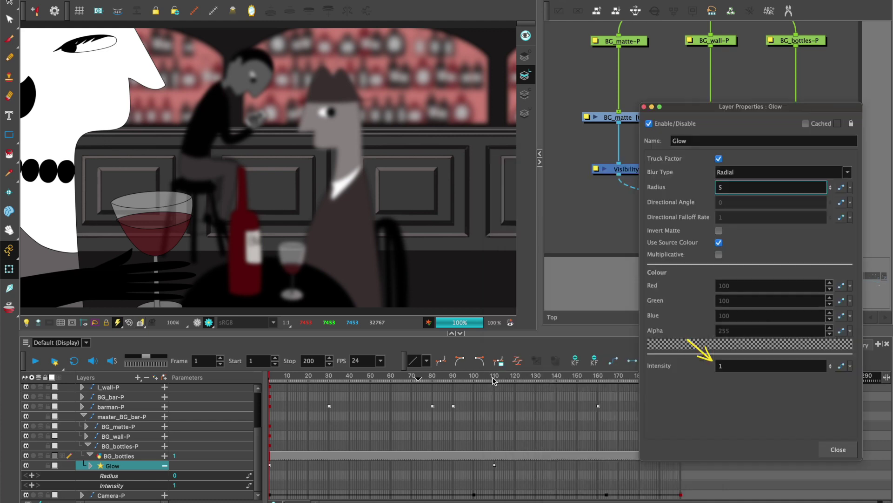
left_click(493, 381)
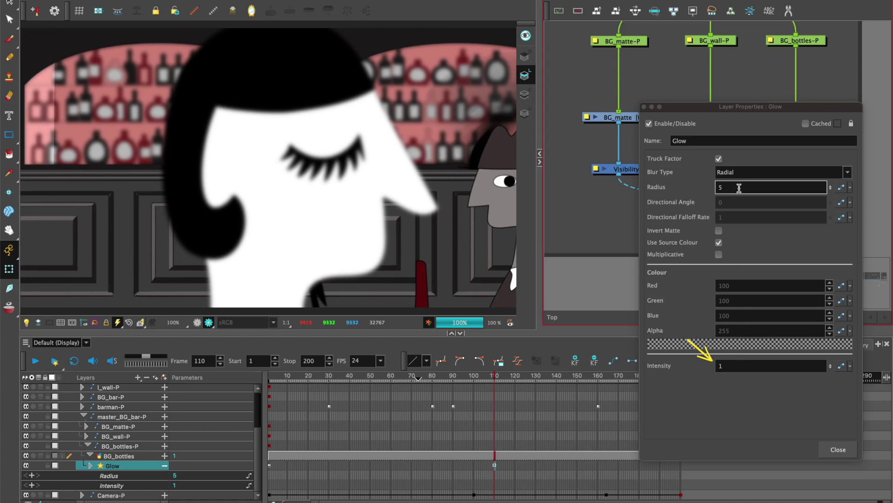
type("2")
key("Tab")
type(".5")
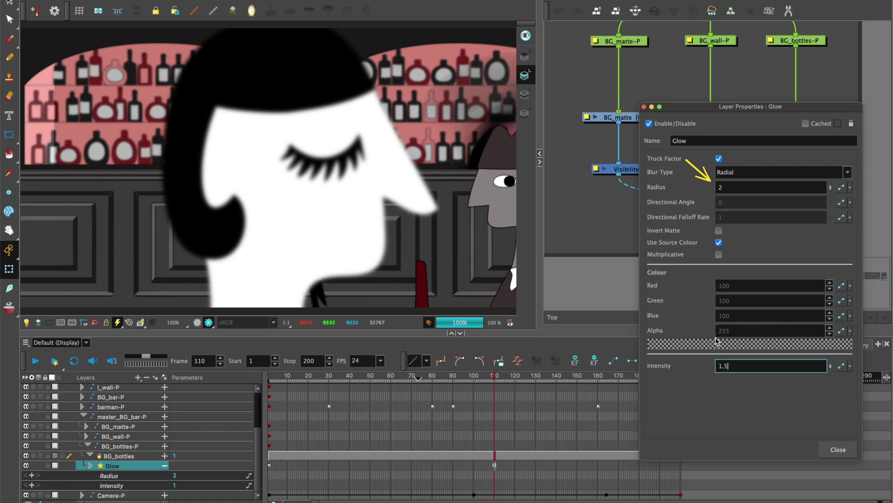
left_click(440, 120)
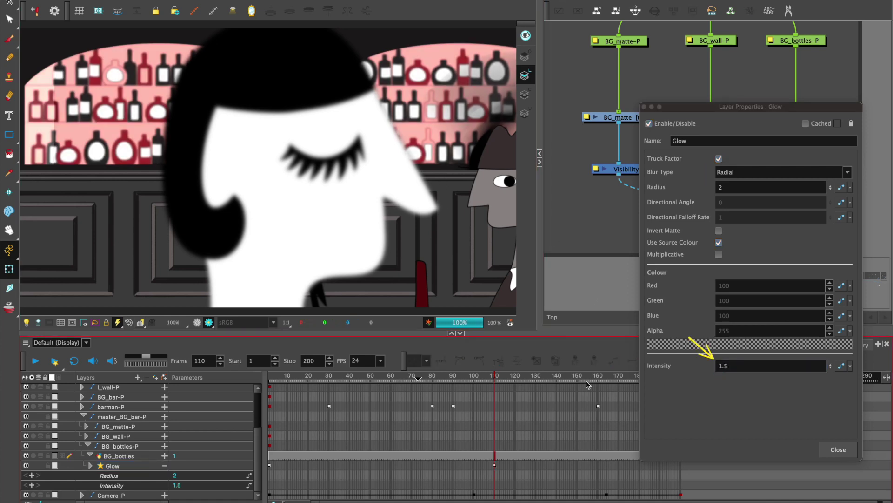
Key the bottle Glow to Radius 0 and Intensity 4 at frame 180
left_click(269, 468)
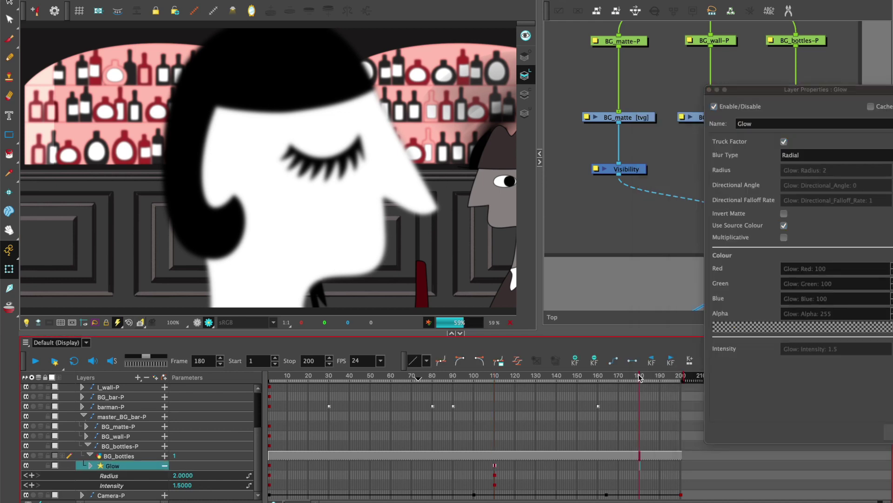
left_click(640, 375)
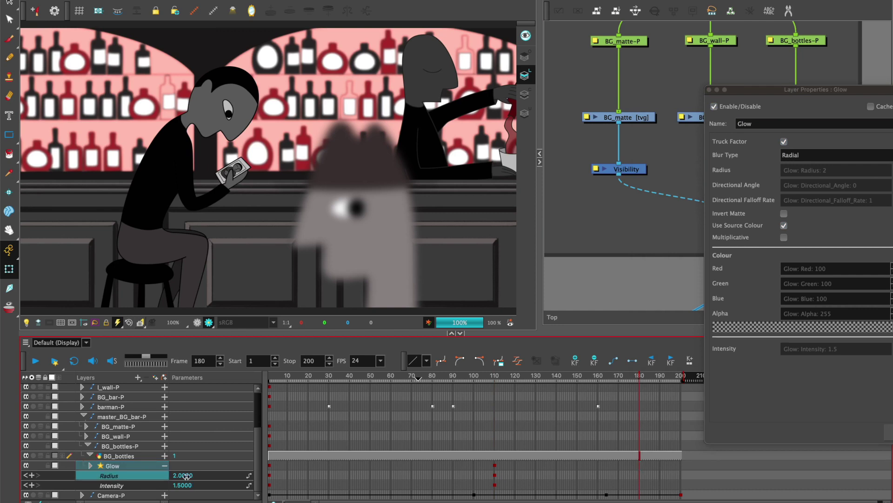
type("6")
left_click(333, 452)
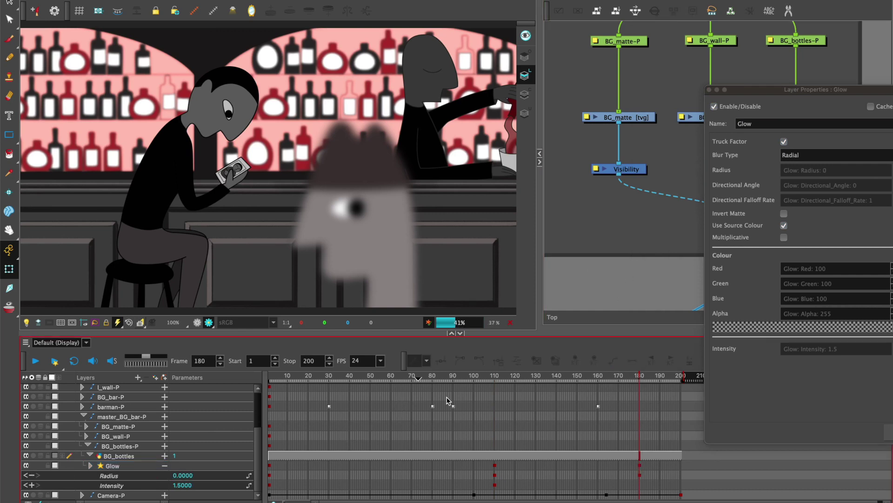
type("4")
left_click(627, 225)
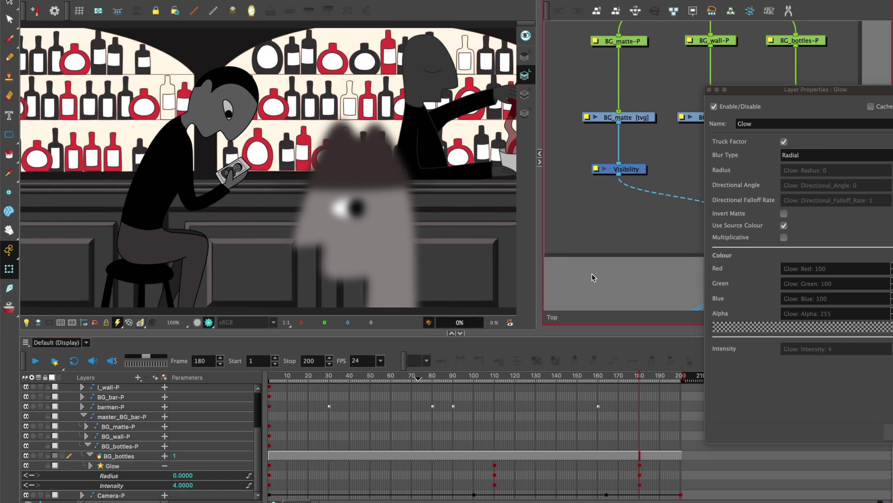
left_click_drag(873, 90, 767, 65)
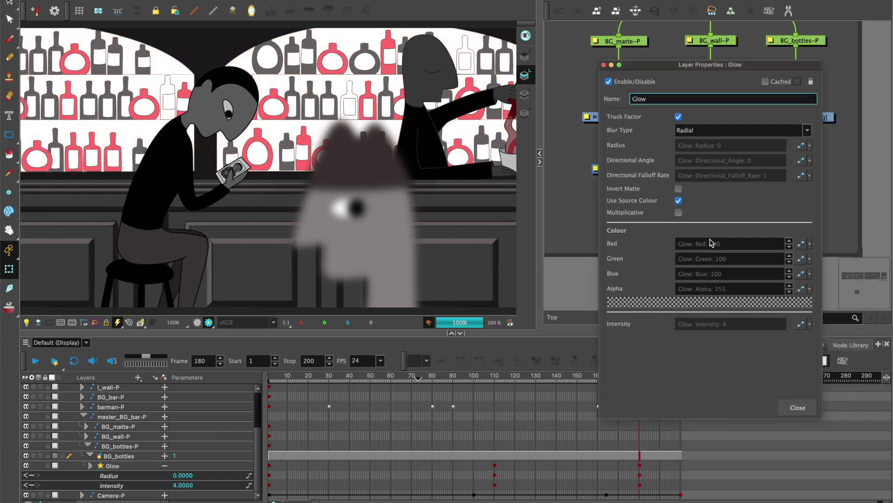